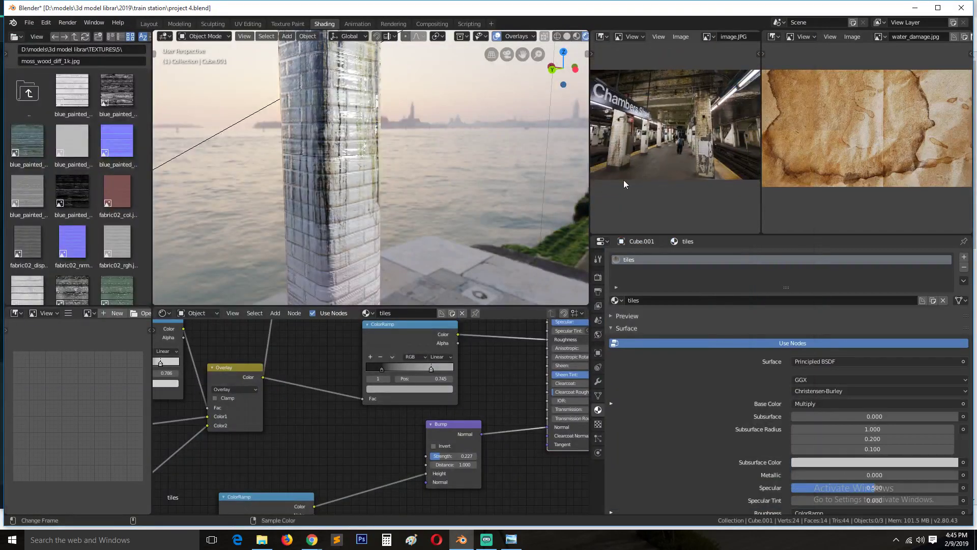
Switch the render engine to Cycles and orbit around the pillar to preview the path-traced result.
middle_drag(395, 157, 448, 226)
middle_drag(368, 151, 333, 105)
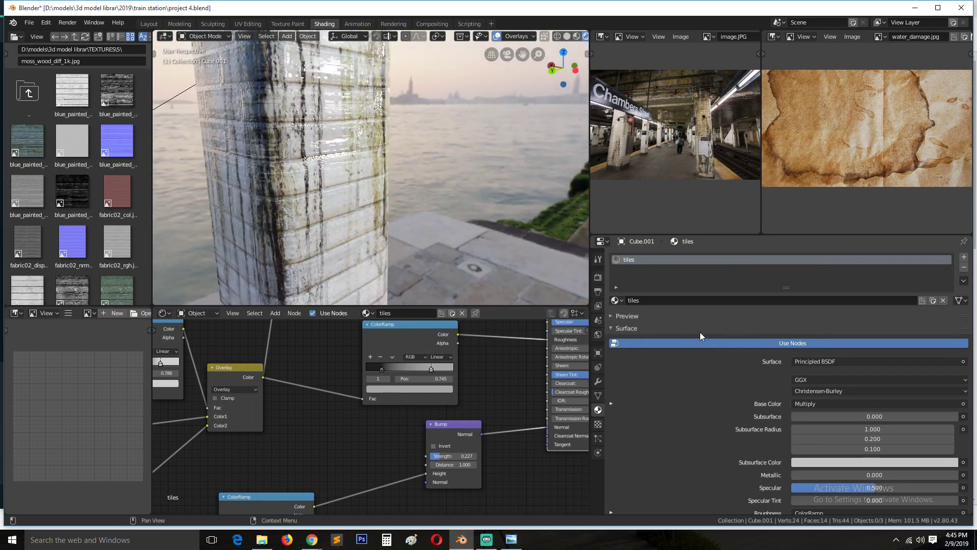
click(598, 277)
click(878, 261)
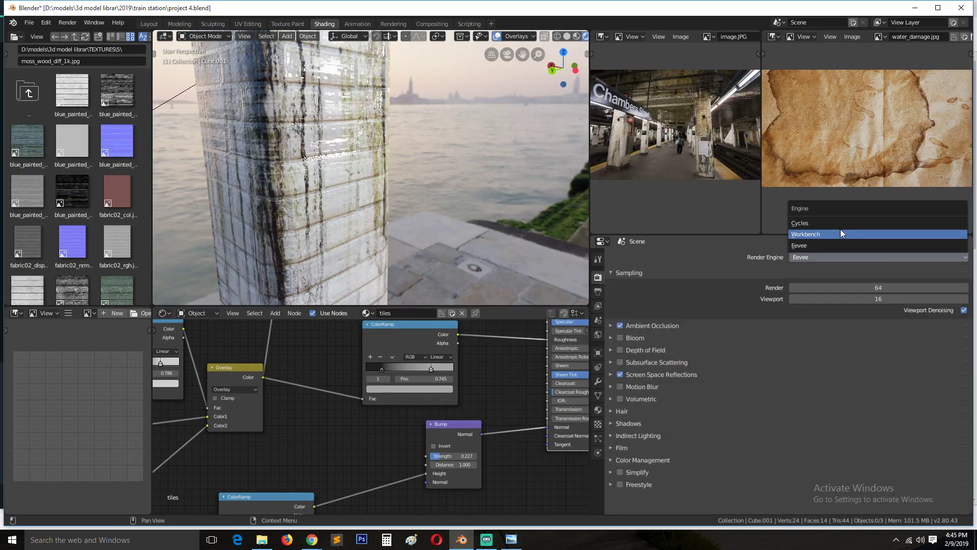
click(835, 223)
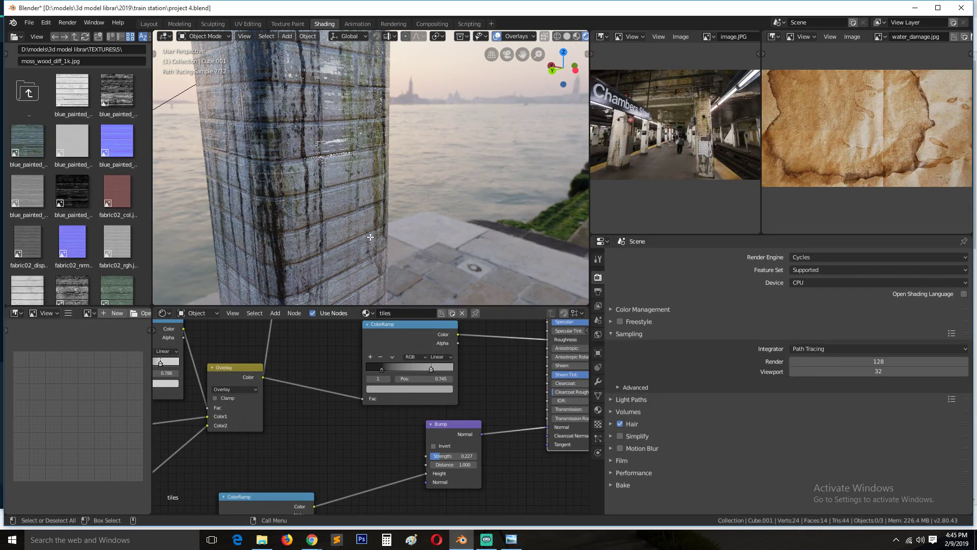
middle_drag(375, 222, 378, 190)
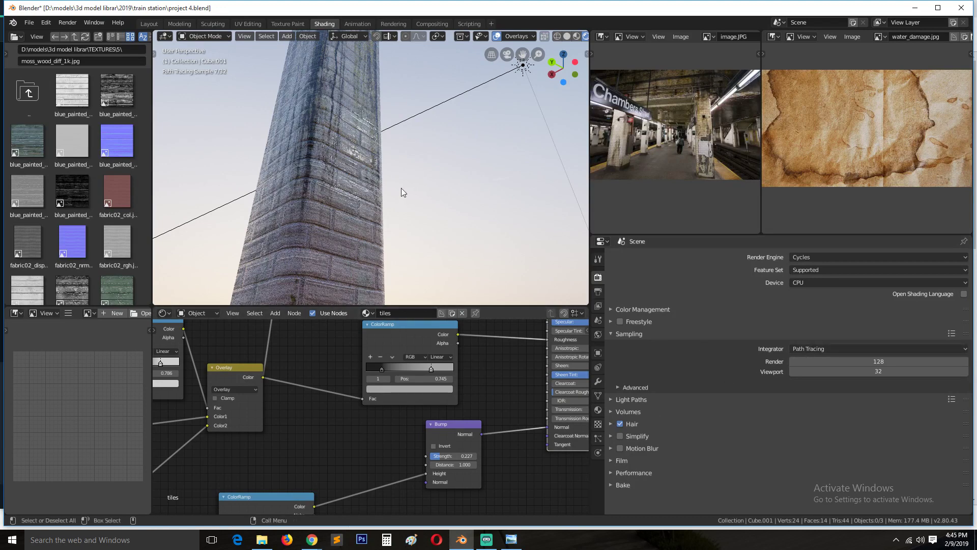
middle_drag(402, 190, 422, 212)
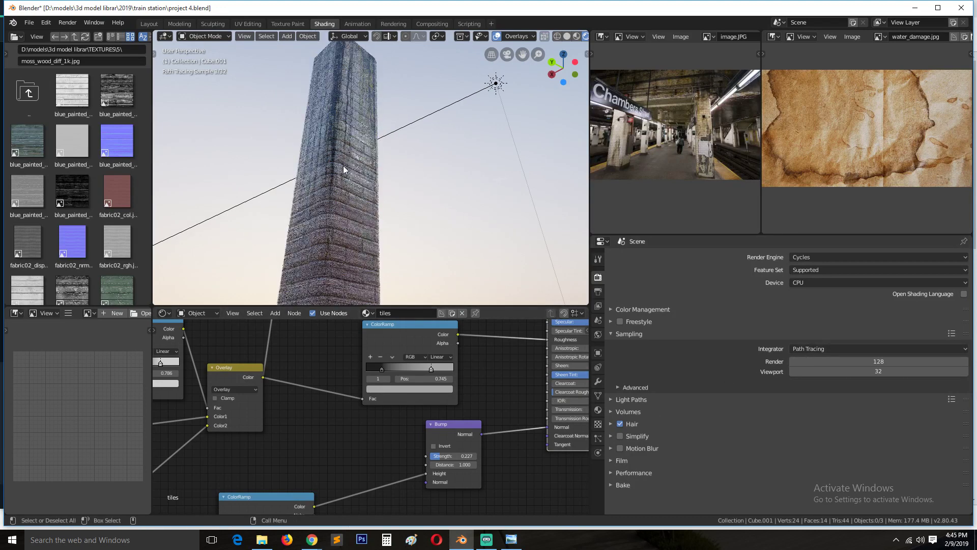
middle_drag(343, 165, 355, 177)
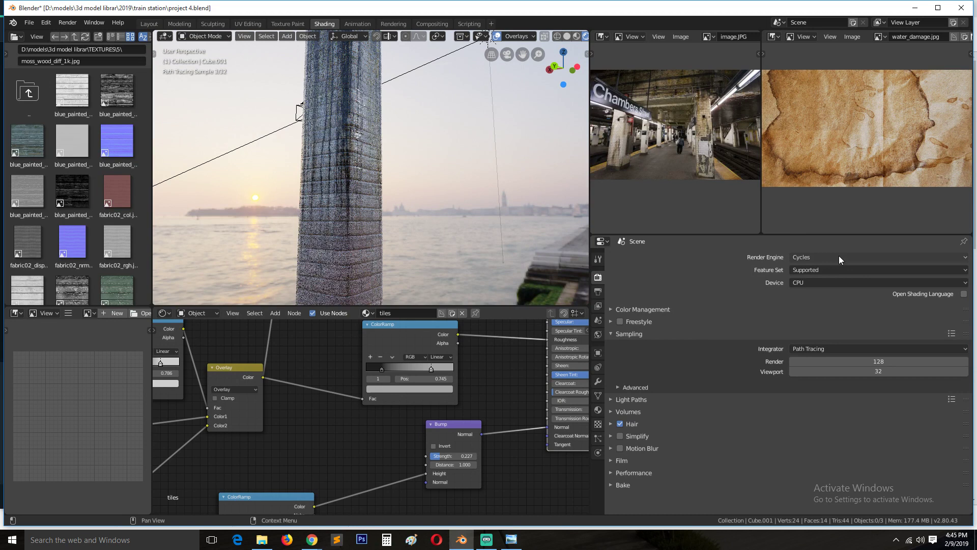
Set the render engine back to Eevee.
click(838, 256)
click(821, 232)
middle_drag(416, 171, 449, 172)
Save the project and pan through the pillar's material nodes up to Principled BSDF and Material Output.
key(ctrl+s)
scroll(431, 394, down, 4)
scroll(337, 396, down, 5)
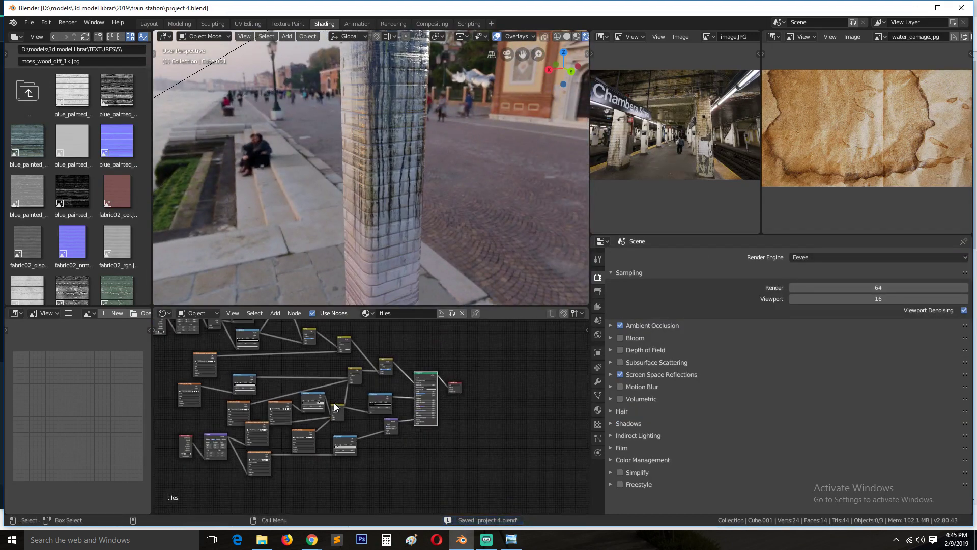
scroll(371, 404, up, 5)
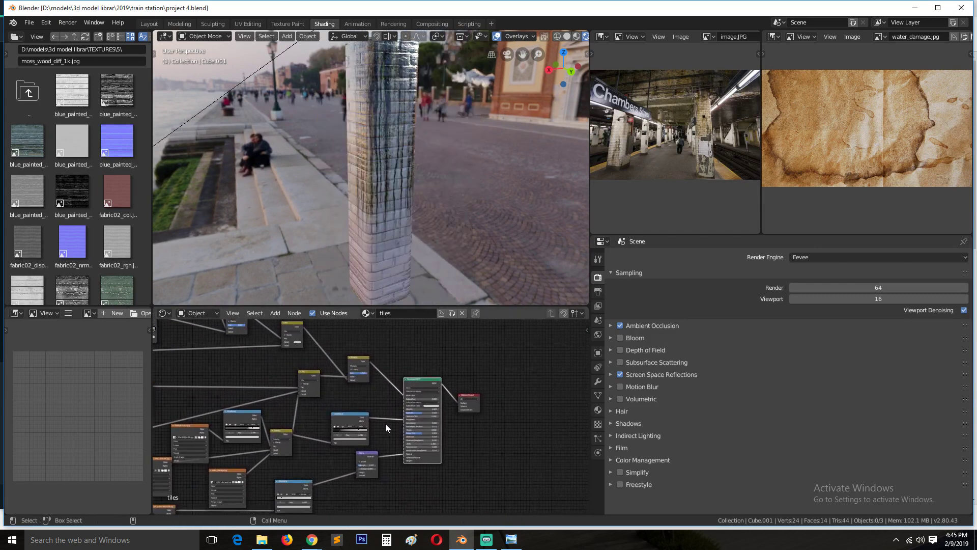
middle_drag(385, 423, 378, 376)
scroll(460, 382, up, 3)
scroll(402, 398, up, 5)
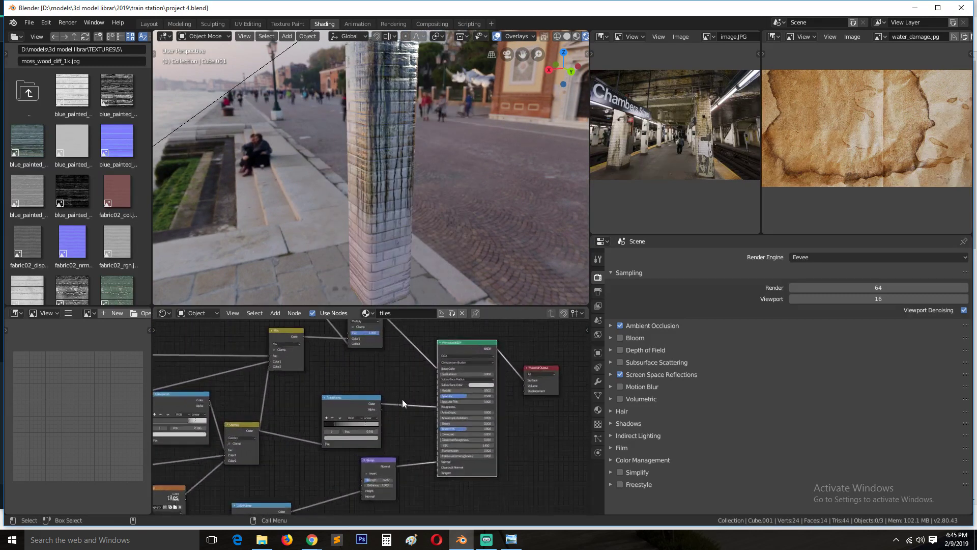
key(ctrl+s)
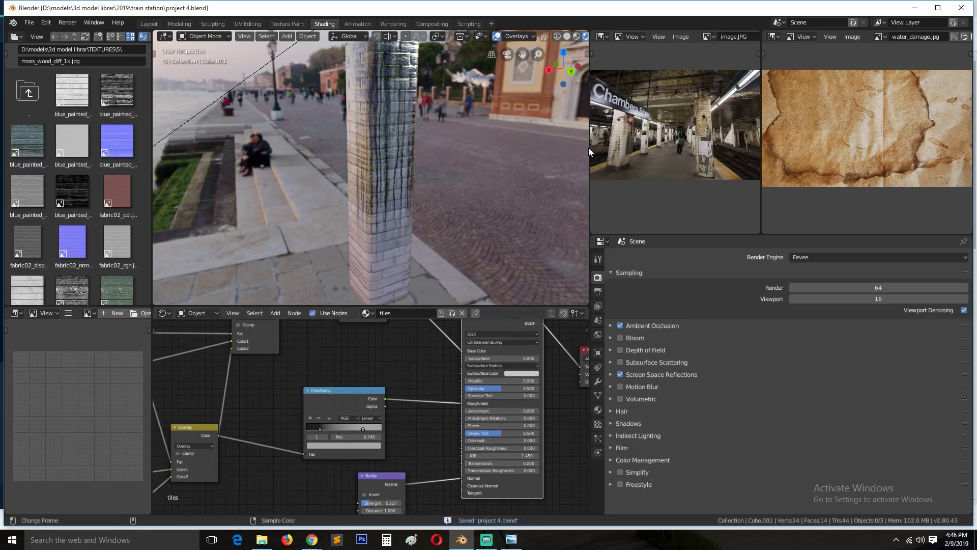
scroll(649, 159, up, 3)
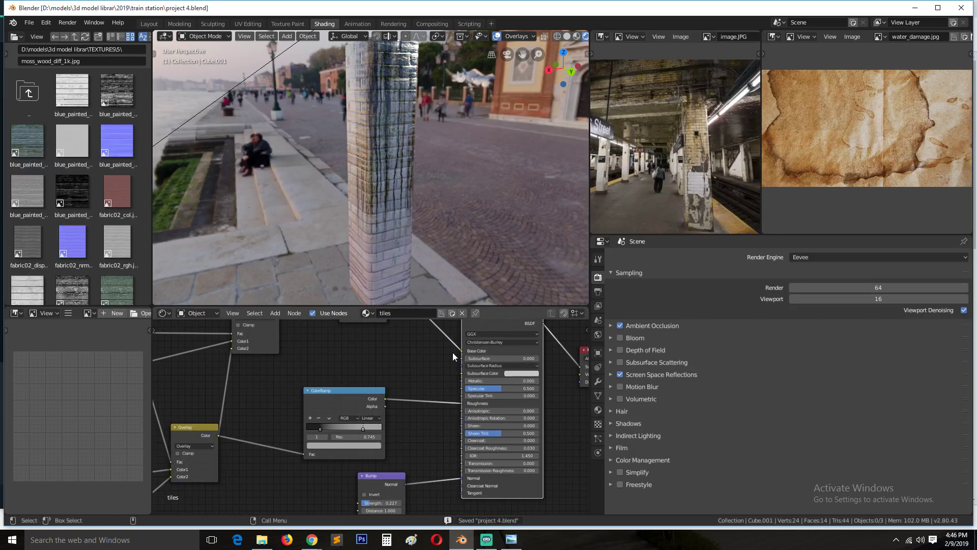
middle_drag(447, 388, 323, 420)
middle_drag(428, 446, 474, 460)
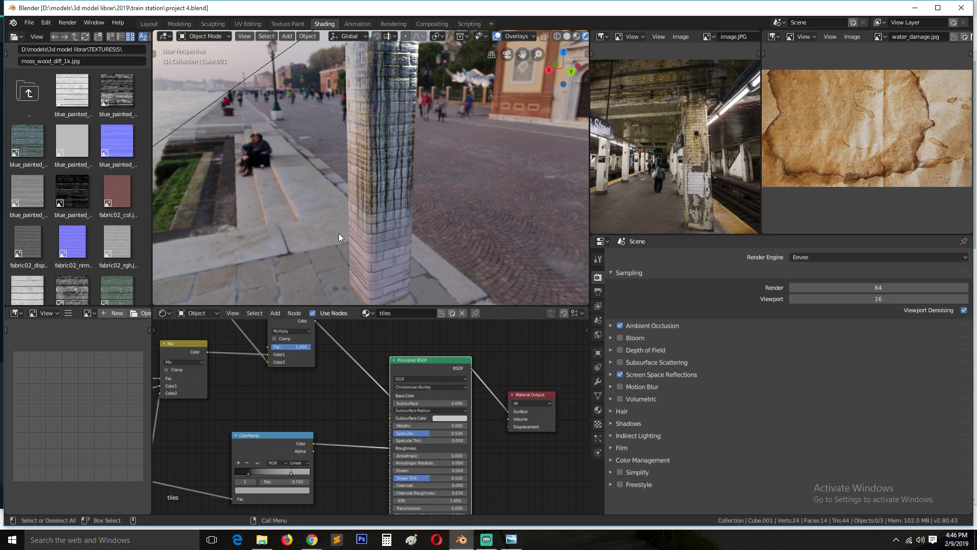
Select the stone pillar, inspect its Bump, ColorRamp and water_damage nodes, and save again.
click(402, 185)
mouse_move(428, 212)
middle_down()
mouse_move(474, 144)
mouse_move(439, 199)
middle_up()
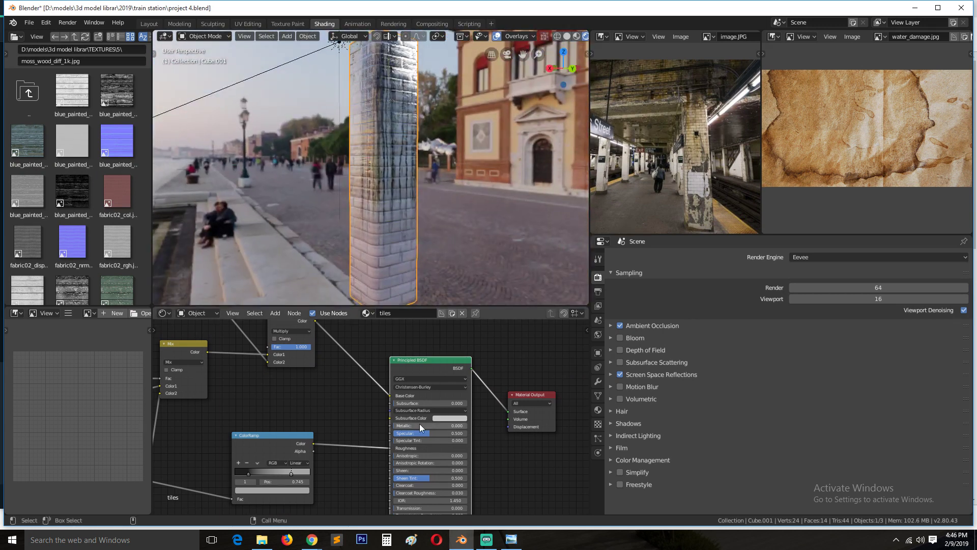
middle_drag(419, 423, 497, 420)
middle_drag(407, 398, 444, 266)
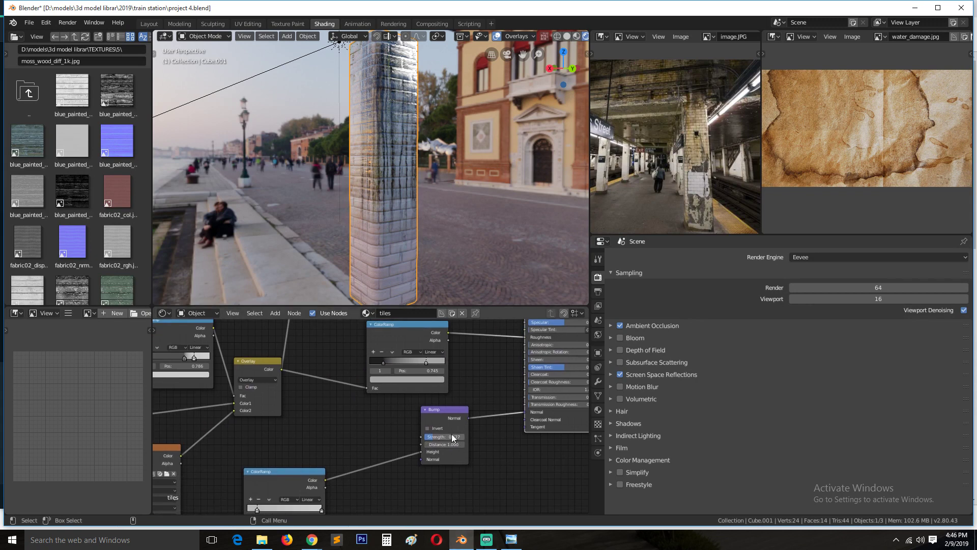
middle_drag(429, 347, 424, 377)
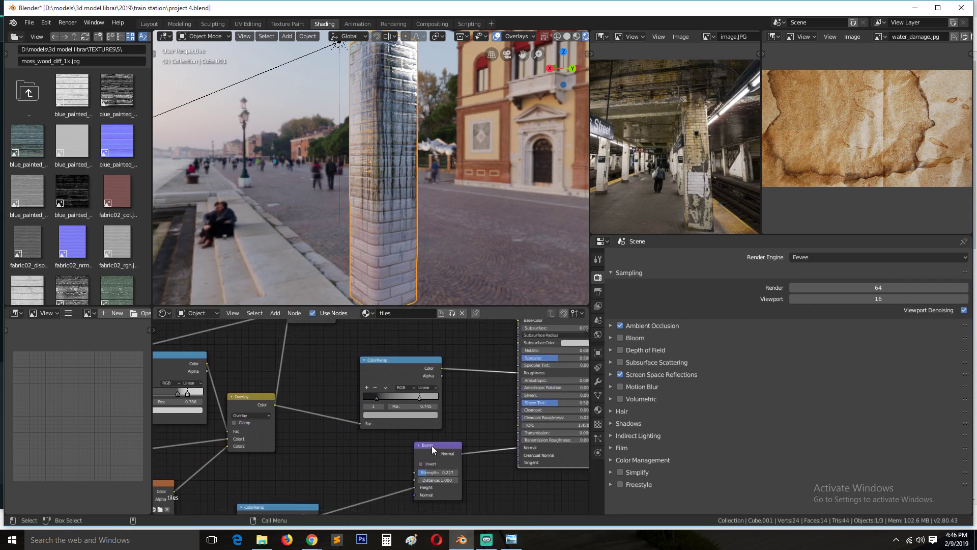
middle_drag(409, 449, 405, 395)
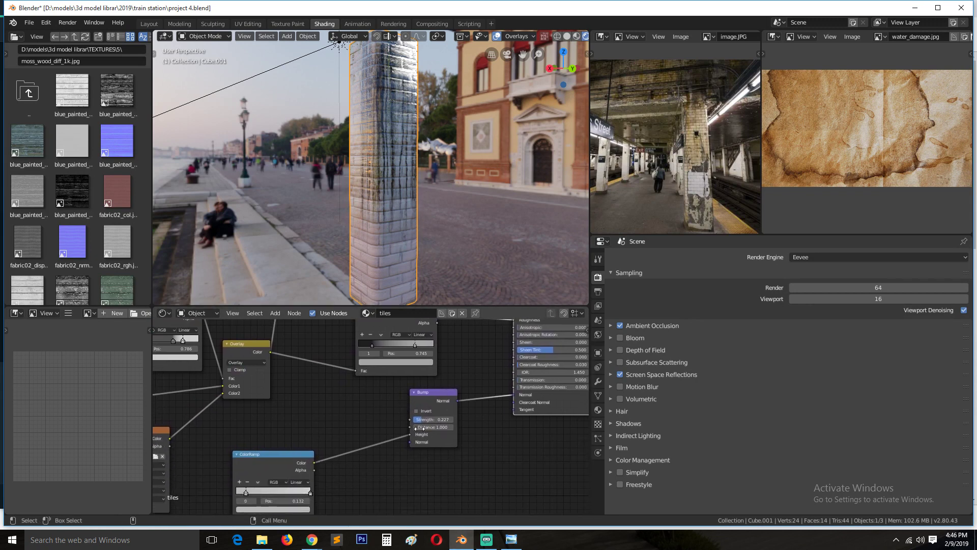
middle_drag(323, 457, 381, 483)
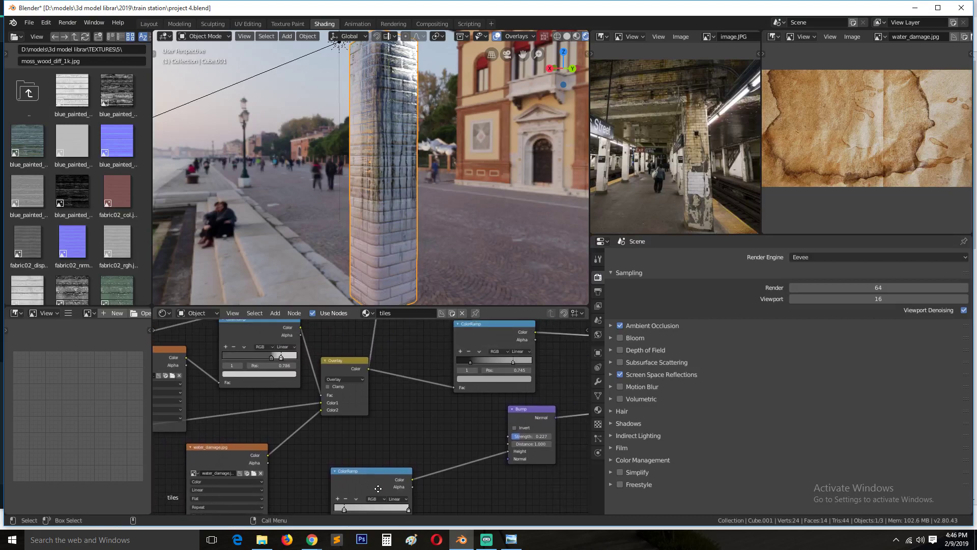
scroll(415, 247, up, 5)
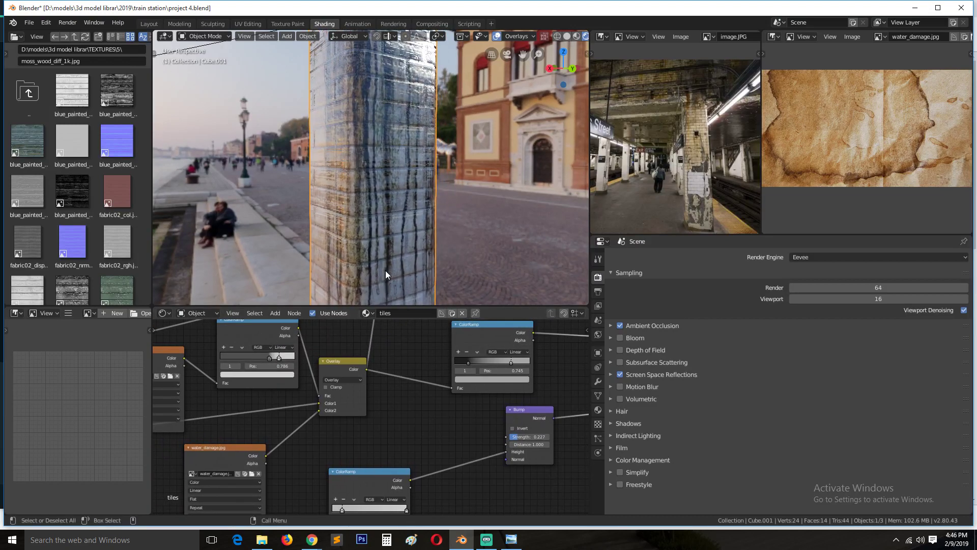
key(ctrl+s)
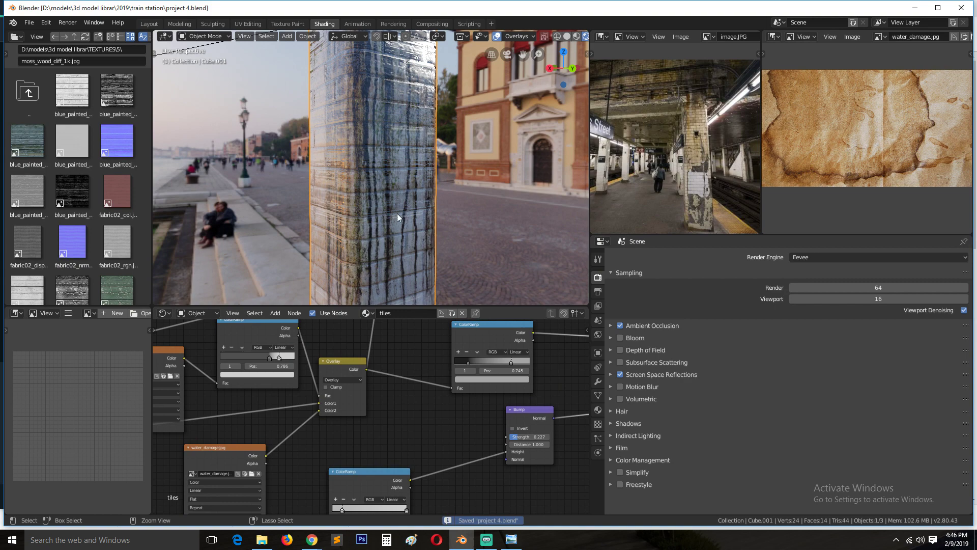
Orbit around the pillar and switch to the UV Editing workspace.
scroll(381, 212, down, 3)
middle_drag(372, 255, 293, 280)
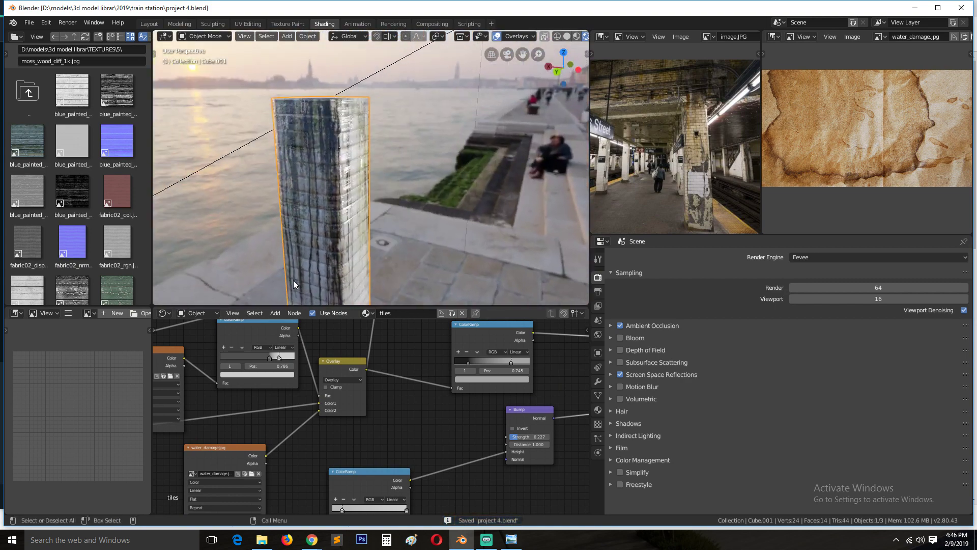
middle_drag(395, 174, 391, 134)
middle_drag(297, 158, 261, 54)
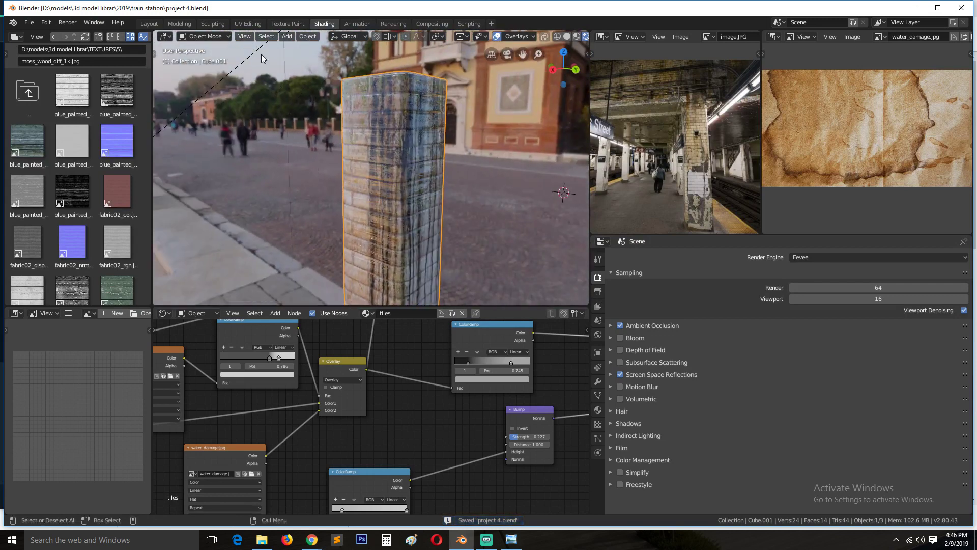
click(248, 23)
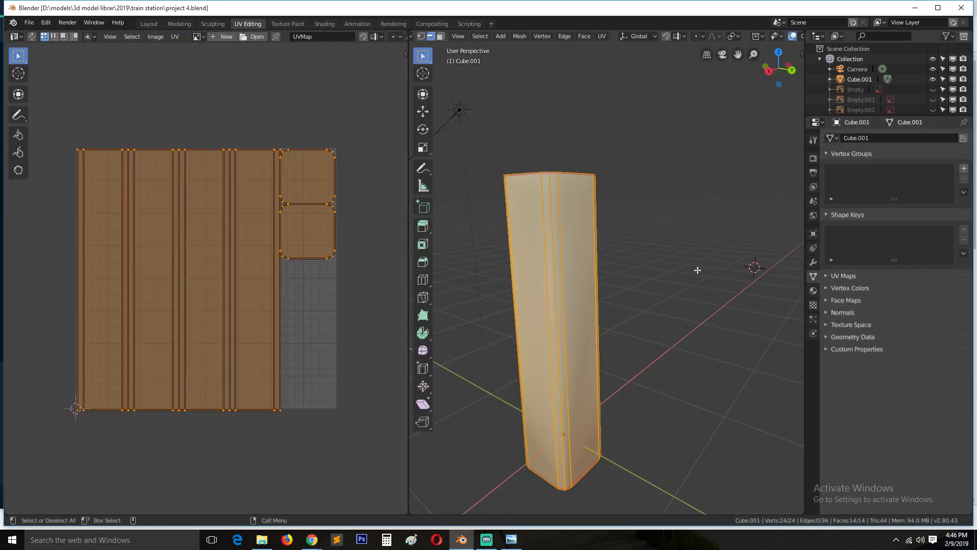
Add a second UV map, UVMap.001, to the pillar and go back into edit mode.
key(Tab)
click(838, 277)
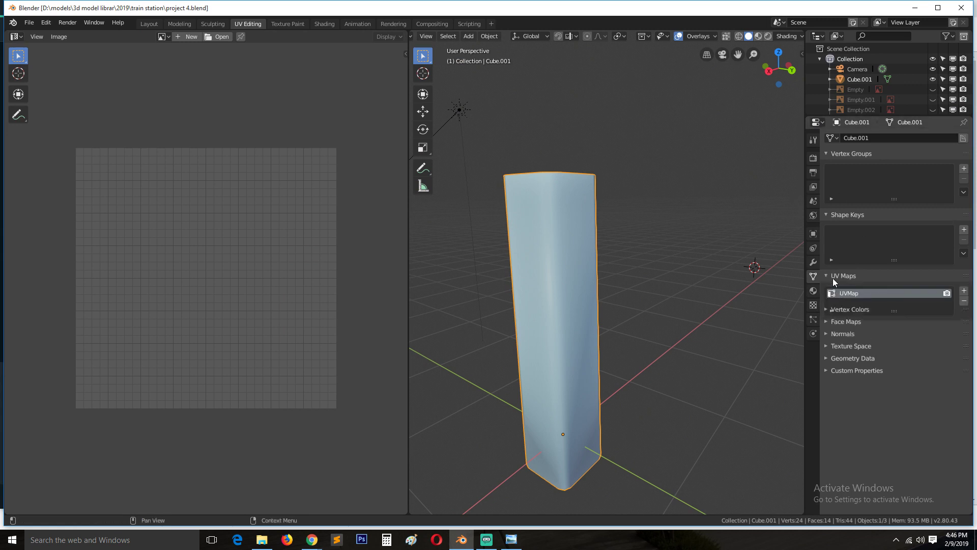
click(963, 290)
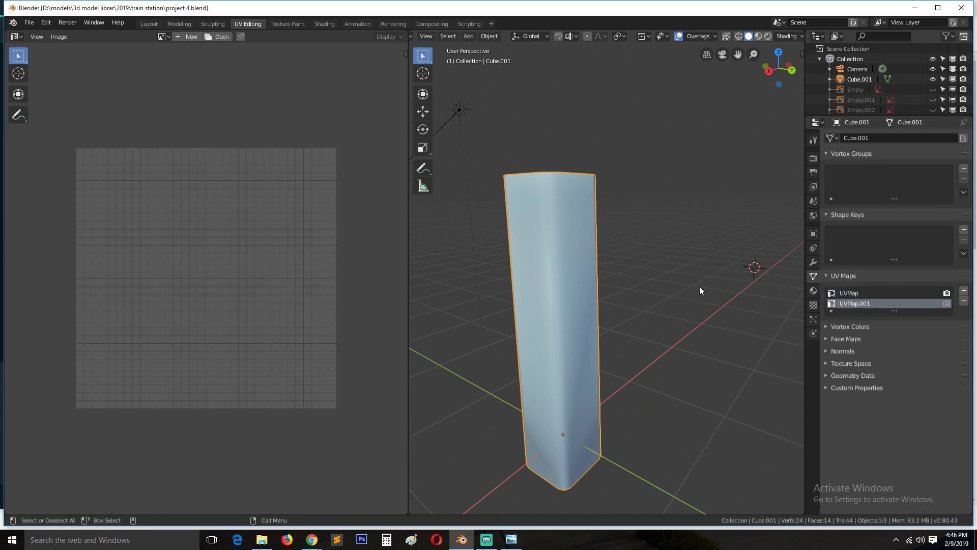
key(Tab)
Zoom into the UV islands, clear the selection and switch to face selection mode.
scroll(271, 289, up, 5)
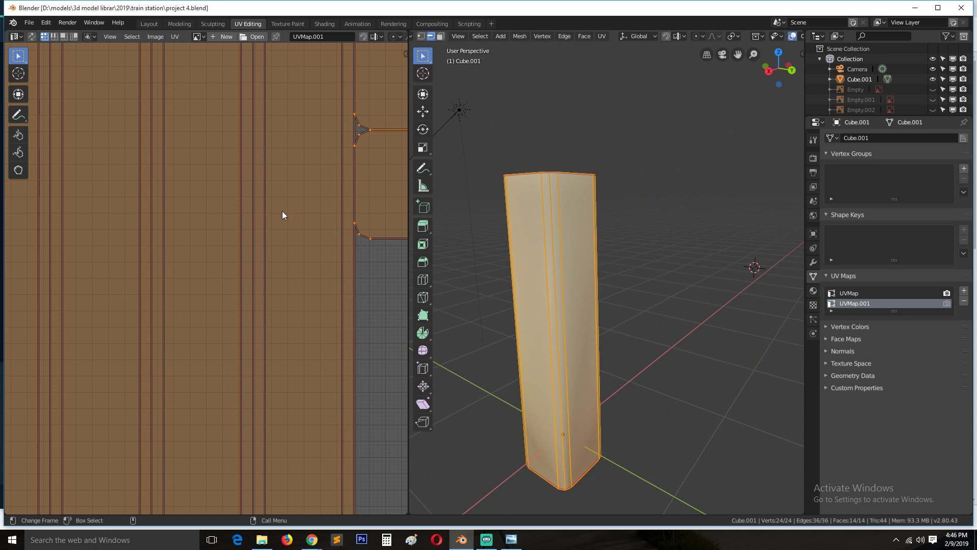
middle_drag(282, 211, 172, 331)
scroll(209, 275, up, 3)
middle_drag(272, 170, 201, 304)
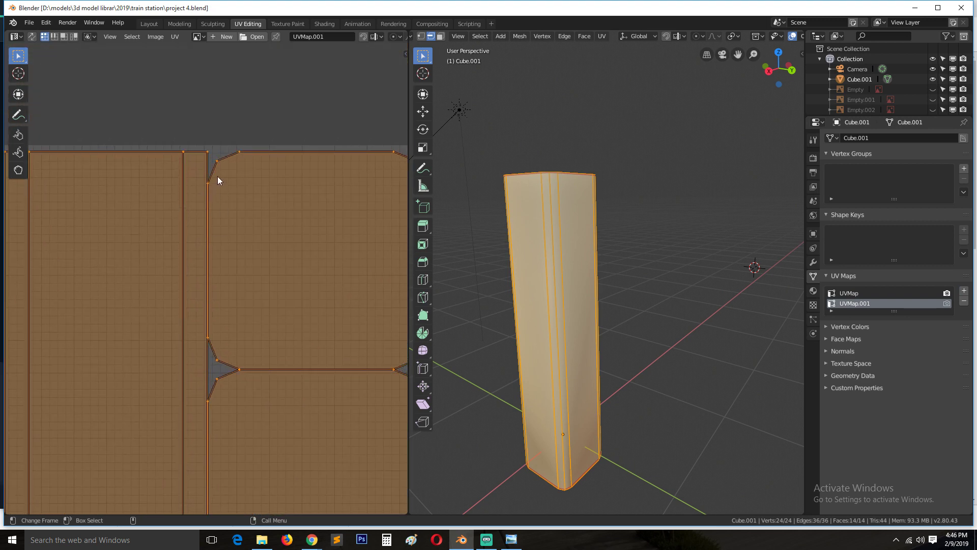
click(194, 171)
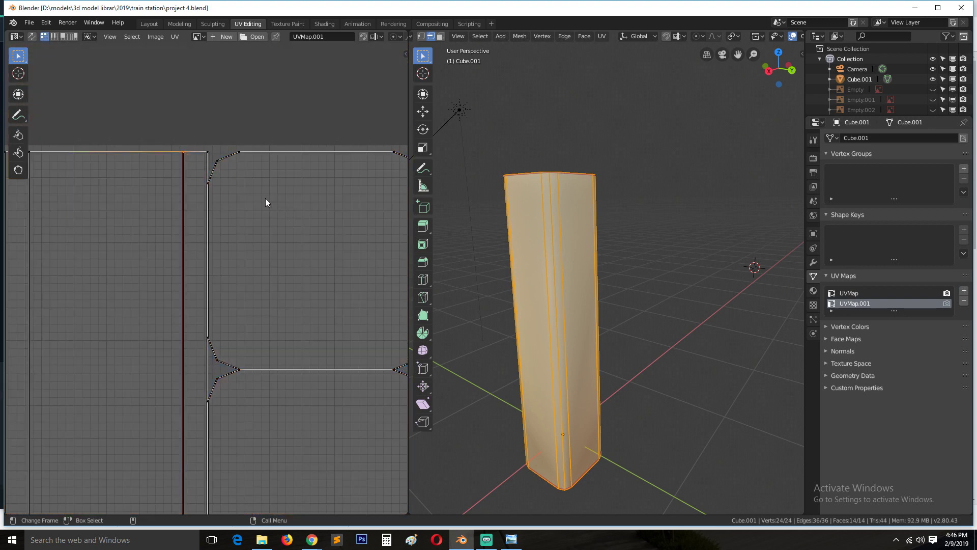
click(233, 204)
click(64, 36)
Select all faces and unwrap the pillar onto UVMap.001.
key(u)
click(547, 249)
scroll(346, 267, down, 2)
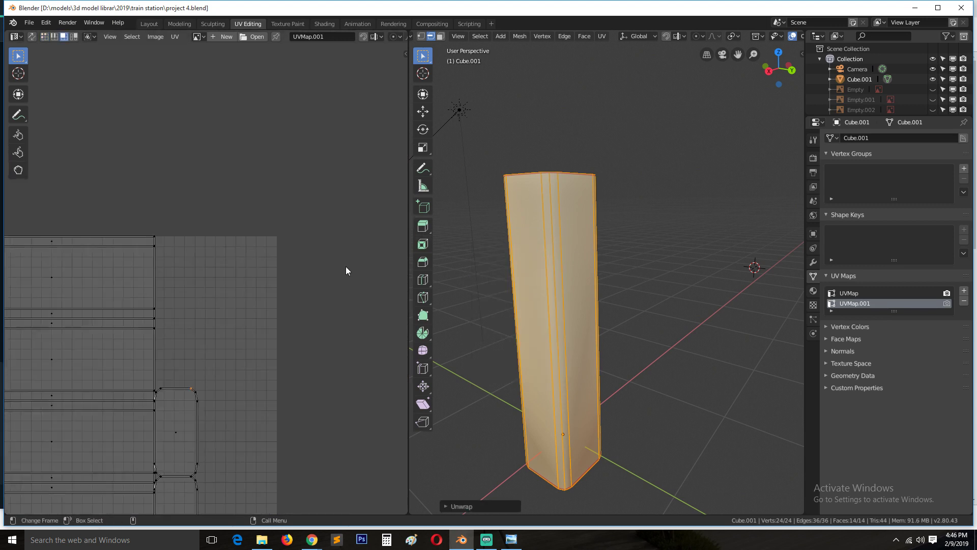
scroll(245, 309, down, 2)
key(a)
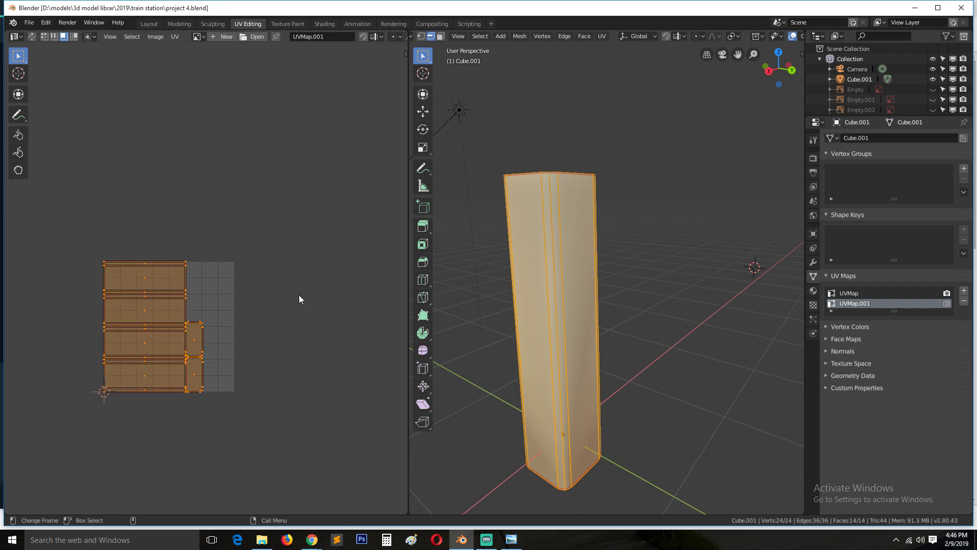
key(u)
click(469, 264)
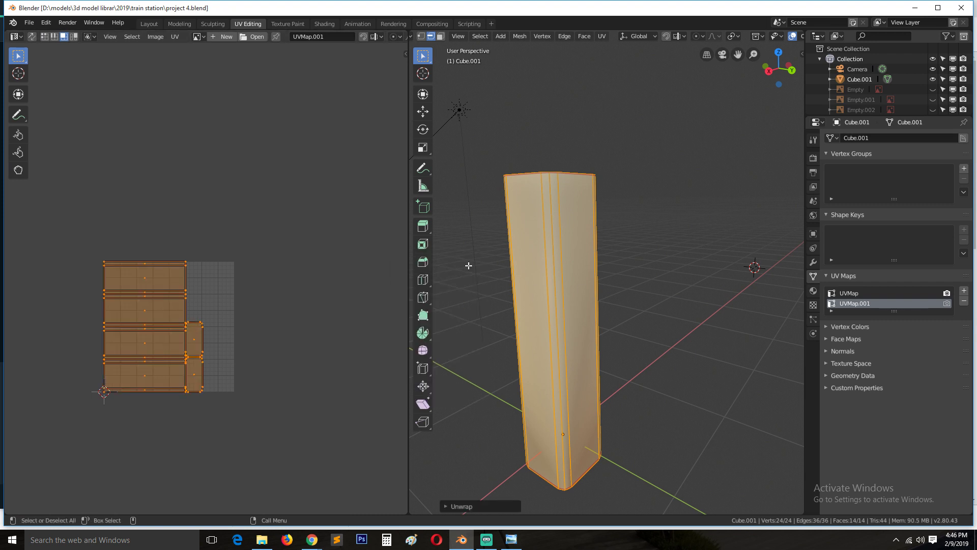
Reselect all of the pillar's UVs and rotate the islands 90°.
key(alt+a)
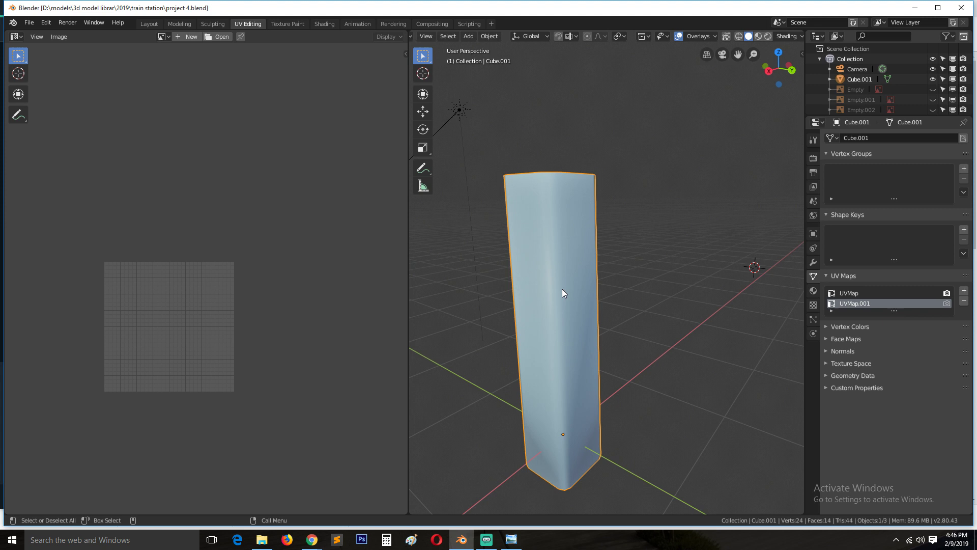
key(a)
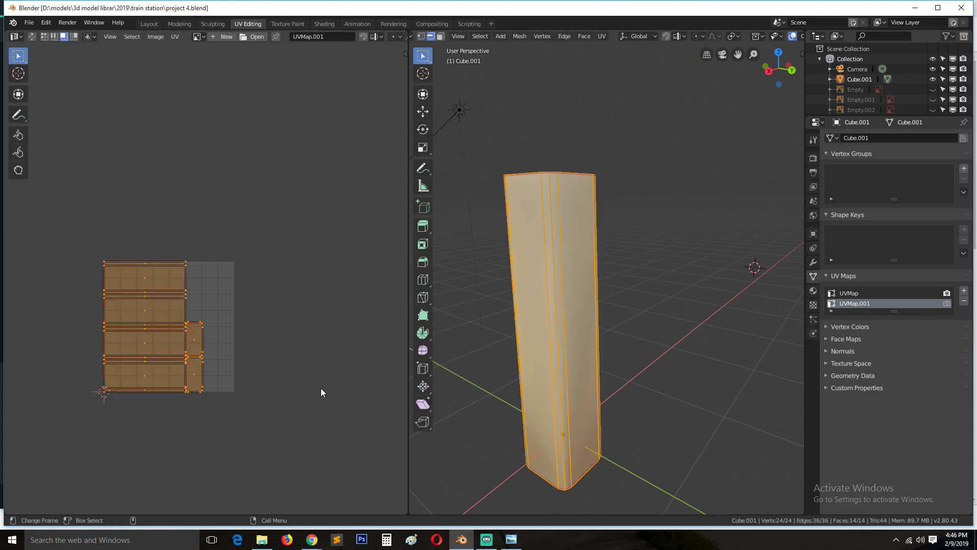
key(r)
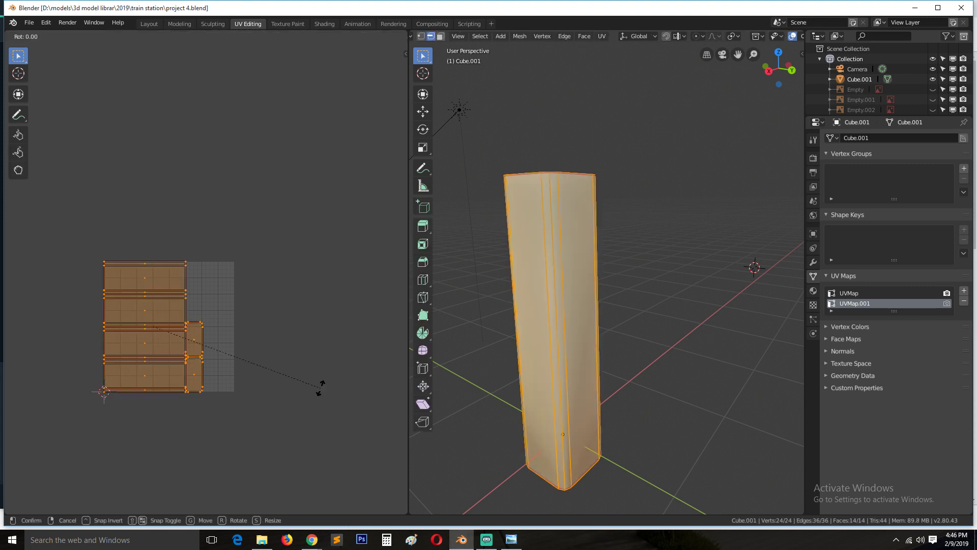
text(90)
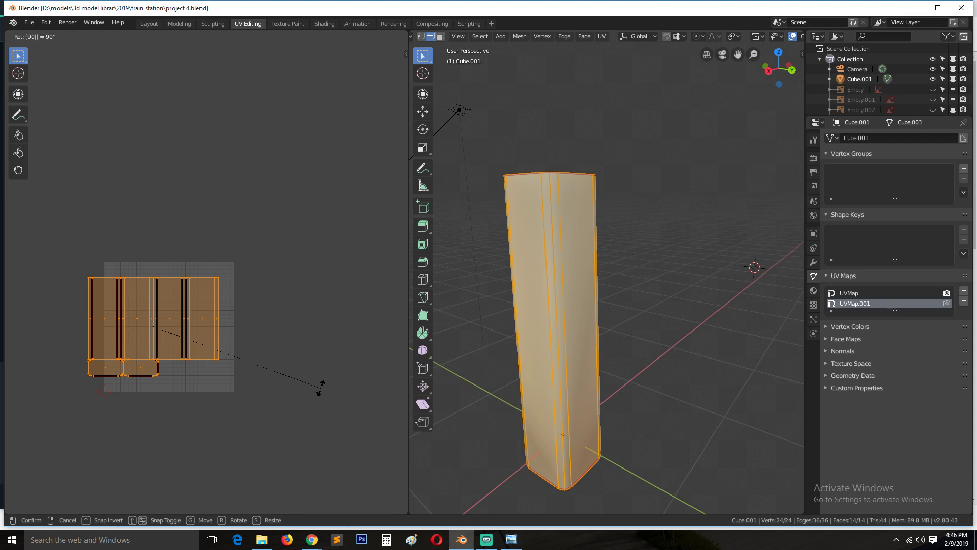
key(Return)
Narrow, enlarge and reposition the islands until they fill most of the UV square.
key(s)
key(x)
click(289, 344)
key(g)
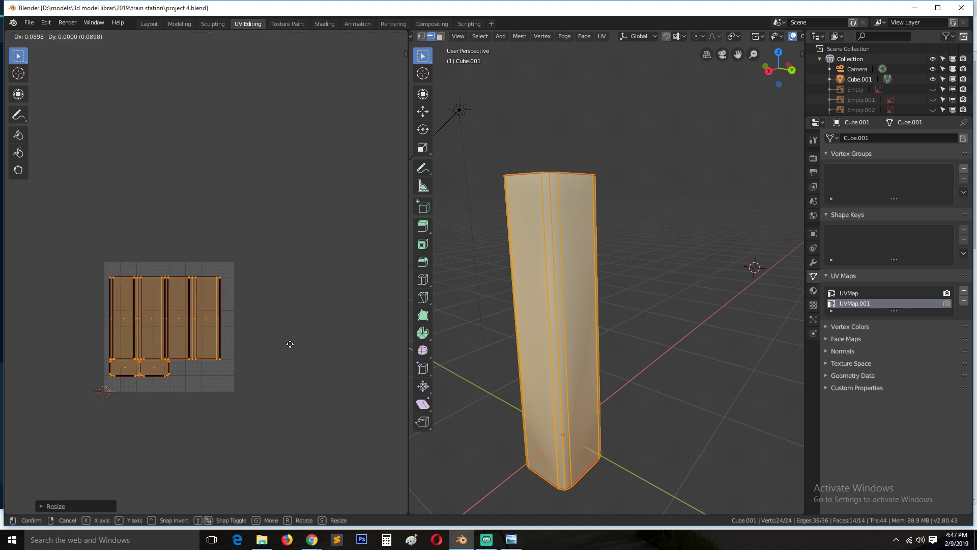
click(294, 343)
key(s)
click(278, 351)
key(g)
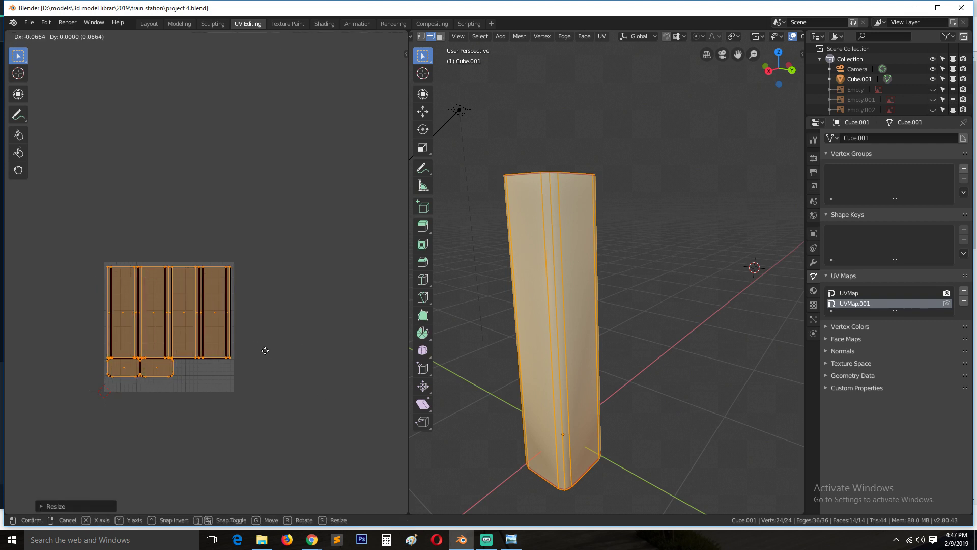
click(264, 350)
key(s)
click(272, 358)
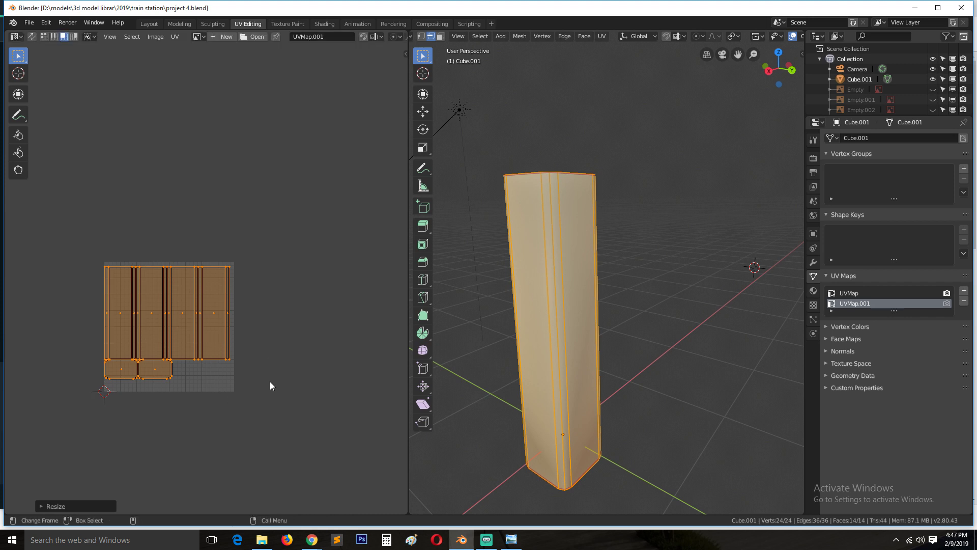
Apply Smart UV Project with default settings and view the whole pillar with its islands.
key(u)
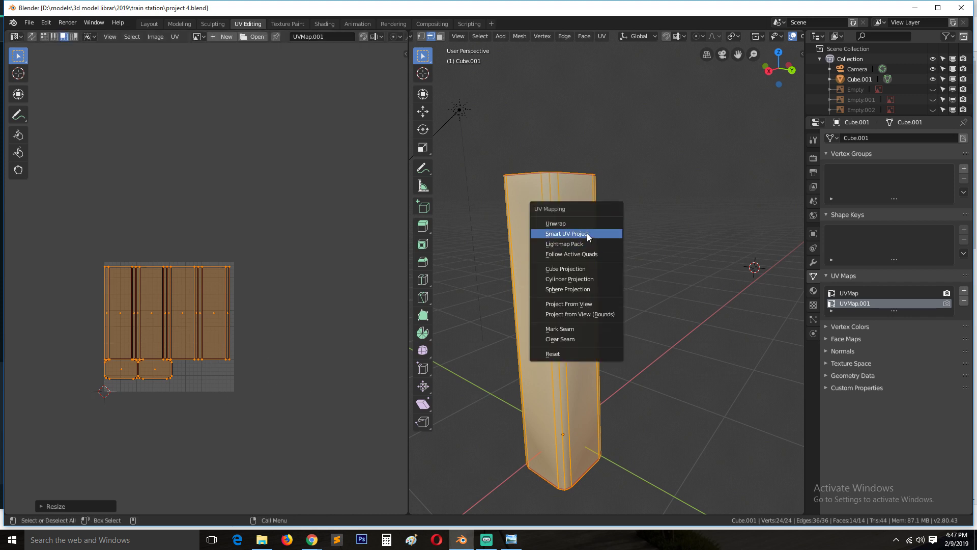
click(588, 233)
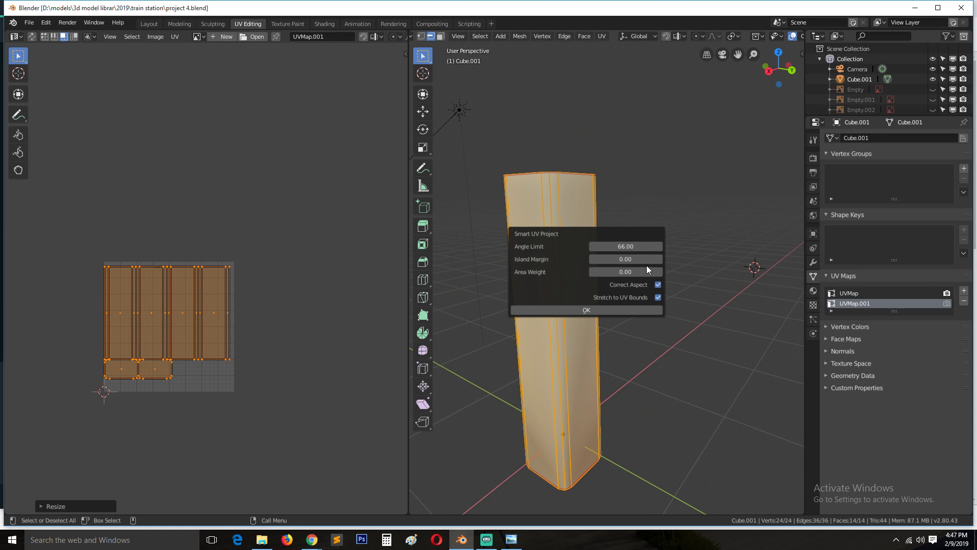
click(612, 308)
scroll(212, 330, up, 6)
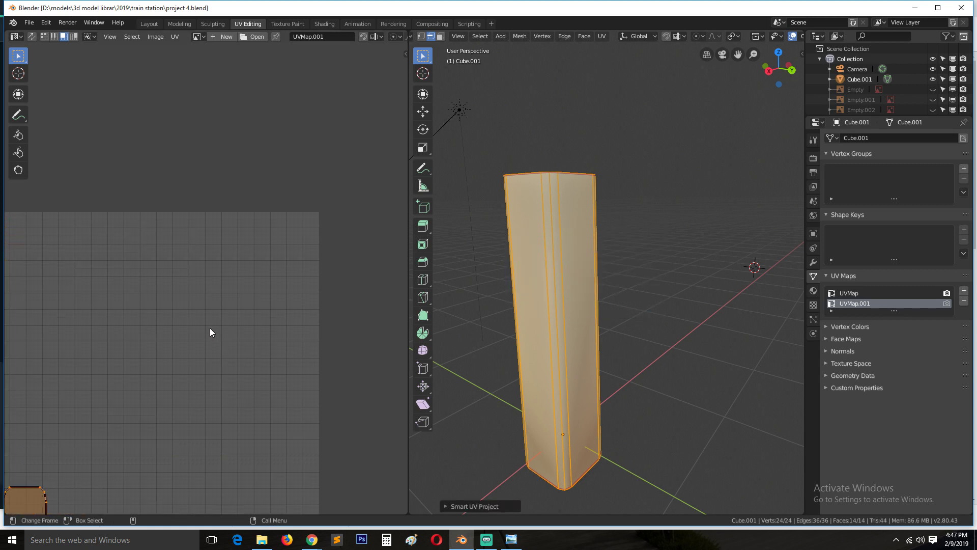
mouse_move(432, 279)
shift+middle_down()
mouse_move(643, 300)
mouse_move(767, 262)
mouse_move(747, 274)
mouse_move(759, 276)
mouse_move(426, 290)
shift+middle_up()
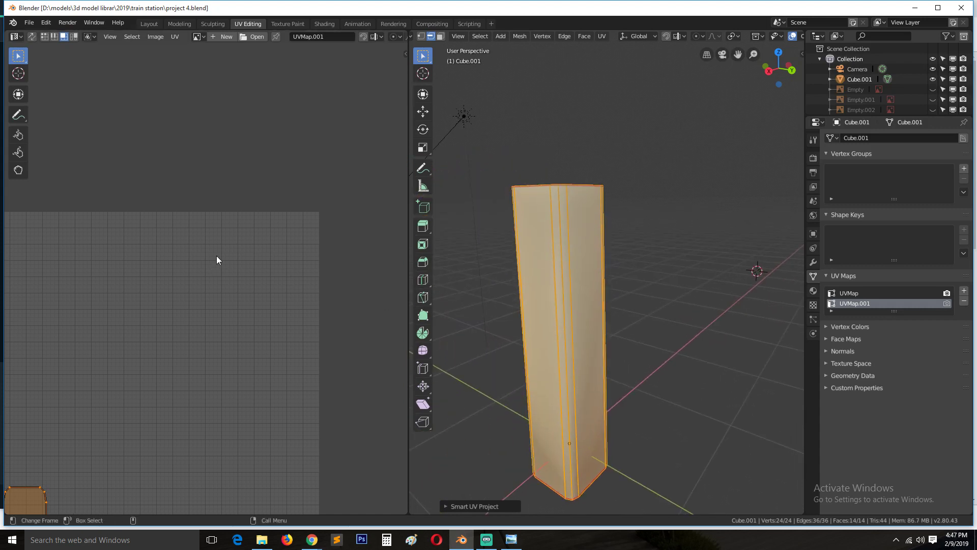
middle_drag(216, 255, 74, 141)
scroll(164, 296, down, 3)
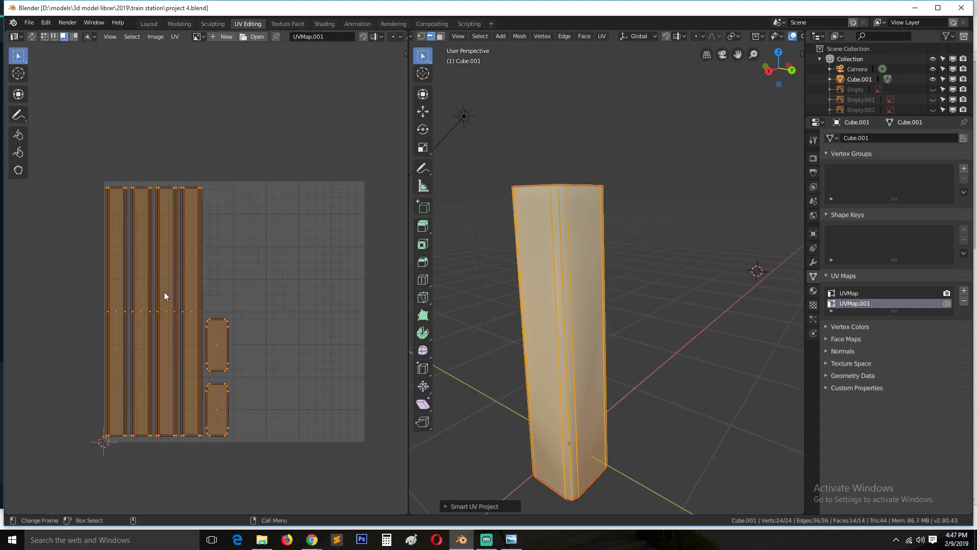
scroll(243, 268, up, 2)
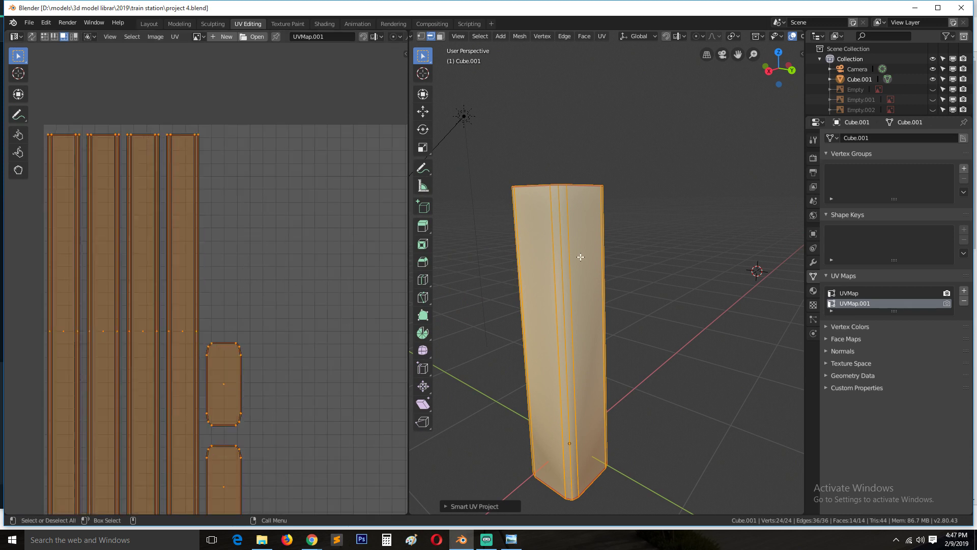
Re-unwrap the pillar with the standard Unwrap.
key(u)
click(543, 216)
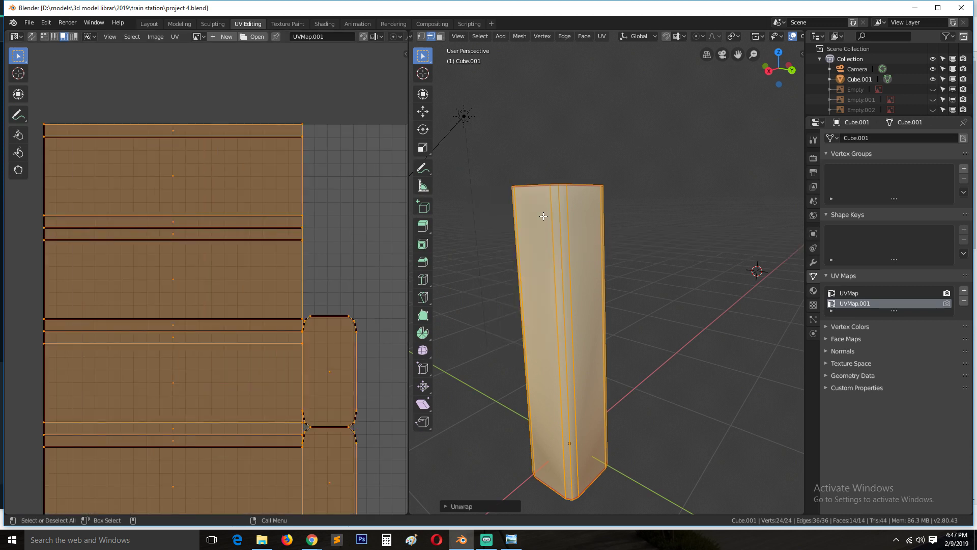
scroll(308, 323, down, 3)
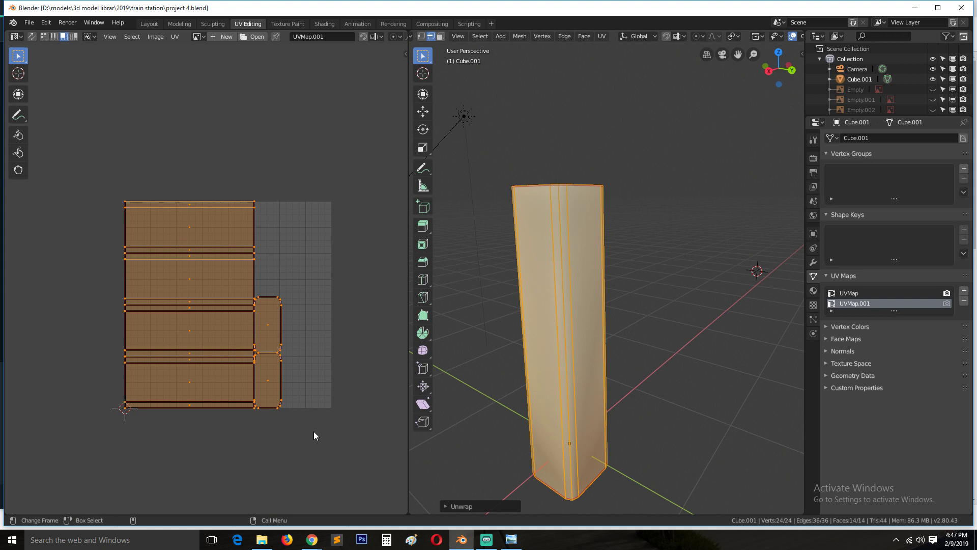
Shrink the islands, rotate them 90° with r90, then enlarge and move them up-right.
key(s)
click(275, 394)
text(r90)
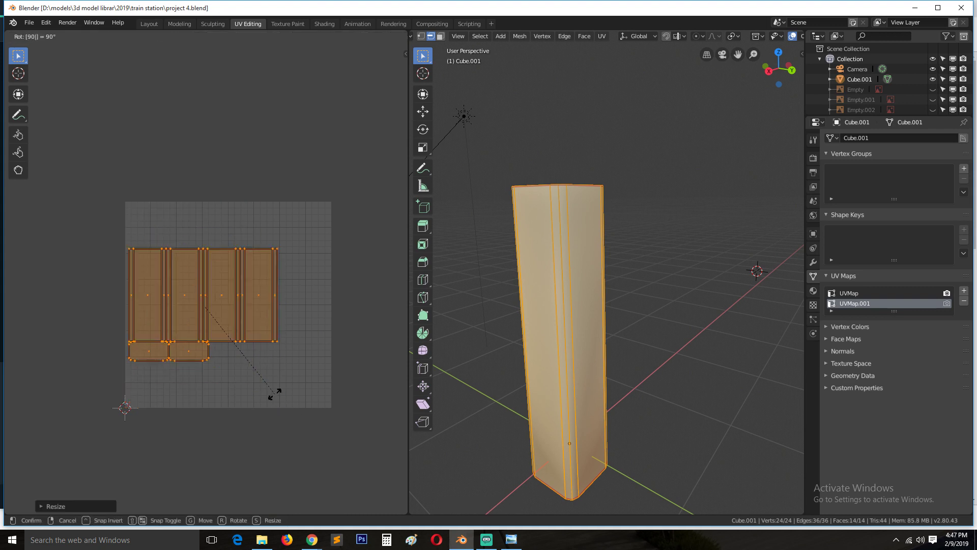
key(Return)
key(s)
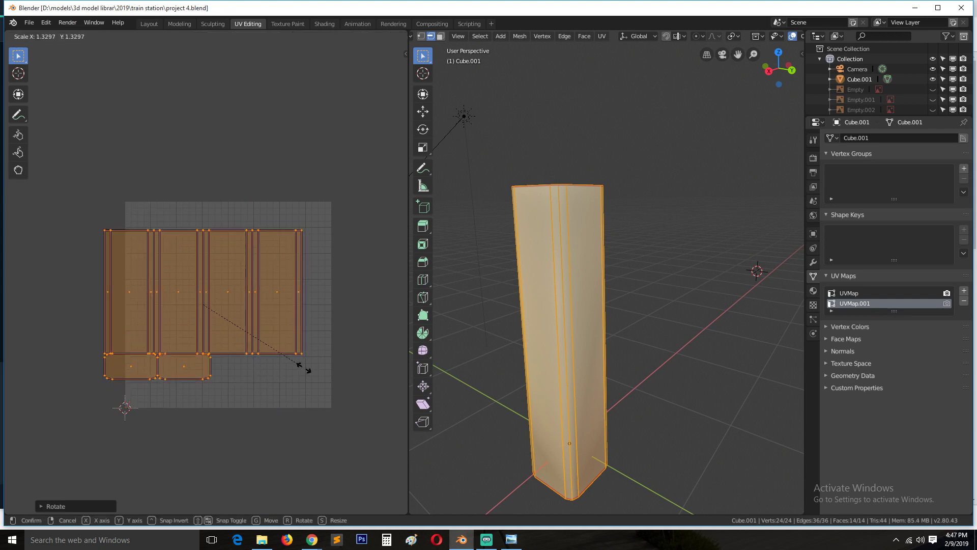
click(309, 379)
key(g)
click(309, 333)
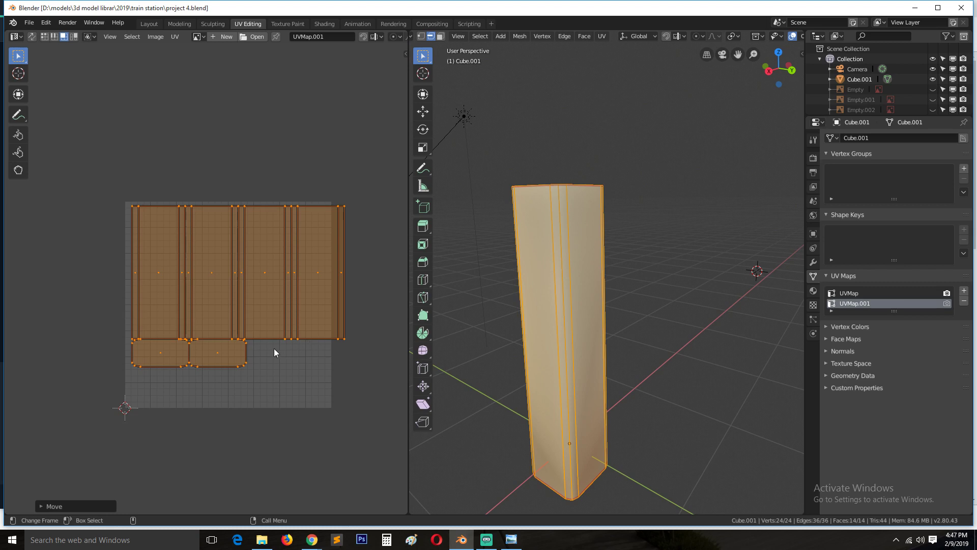
Move the two cap islands down and left, then nudge the right cap into place.
click(222, 367)
shift+click(178, 356)
key(g)
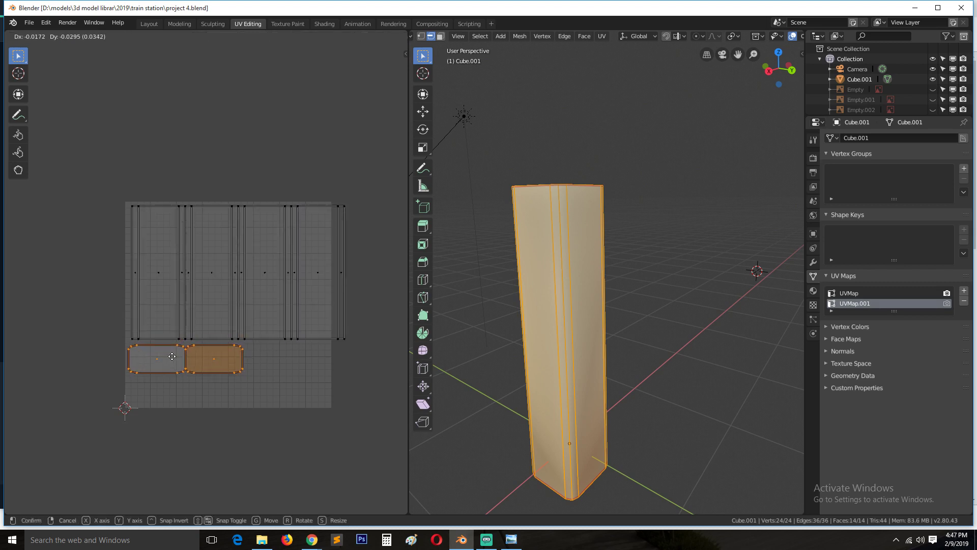
click(173, 358)
click(213, 360)
key(g)
click(217, 359)
Box-select the large side island in island mode, then resize and reposition it.
click(252, 281)
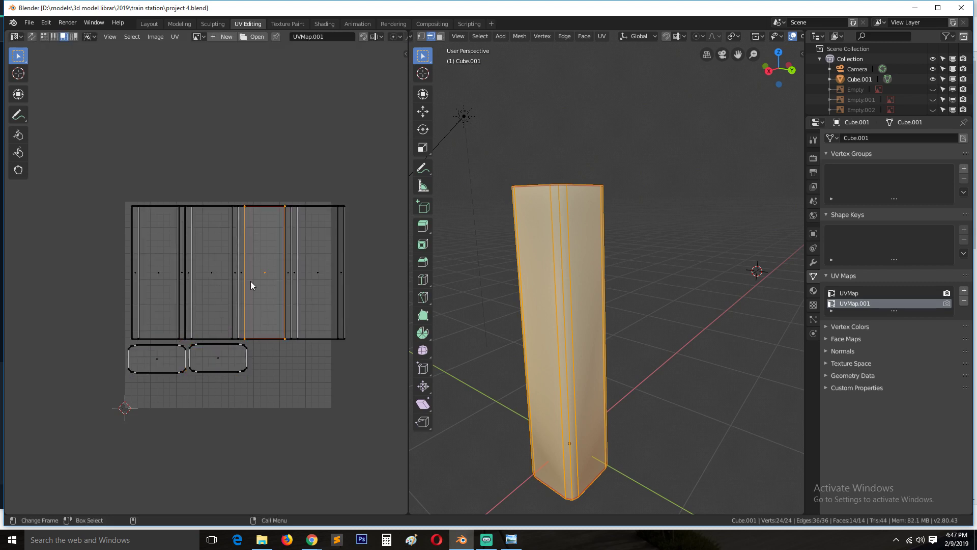
click(235, 275)
key(b)
drag(87, 174, 355, 291)
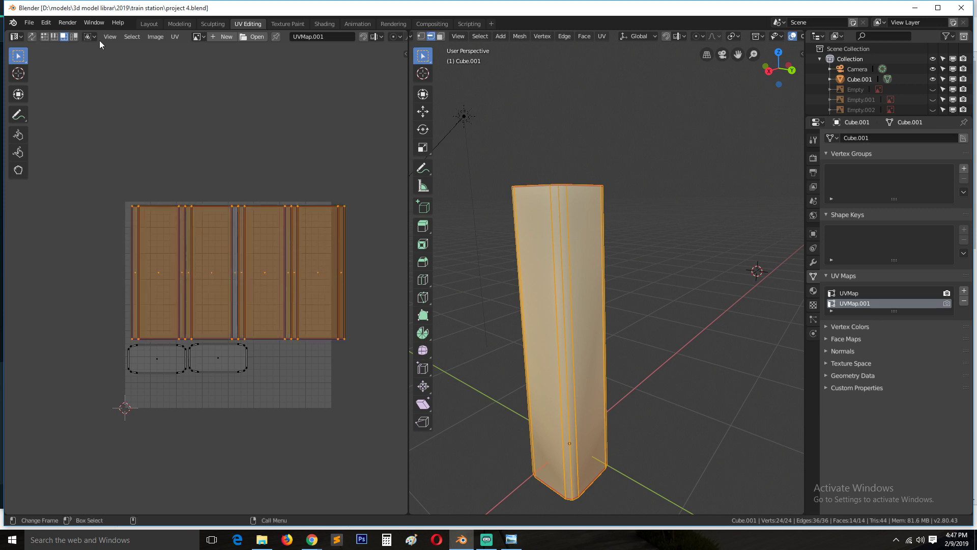
click(74, 37)
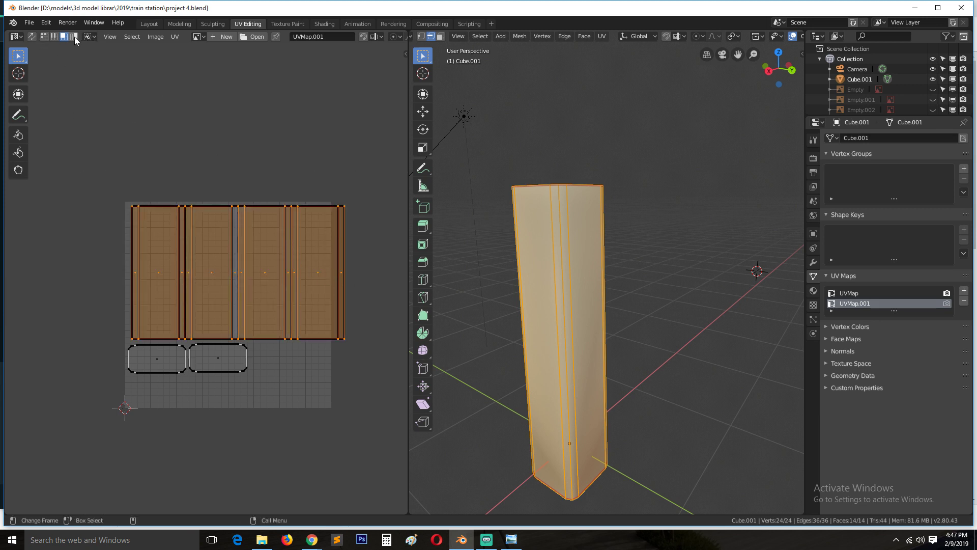
key(s)
click(333, 285)
key(g)
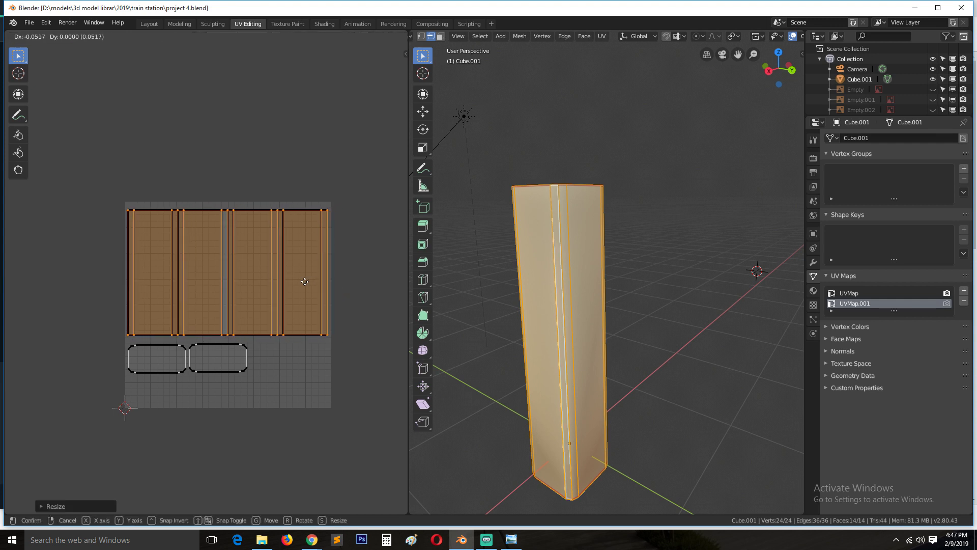
click(306, 284)
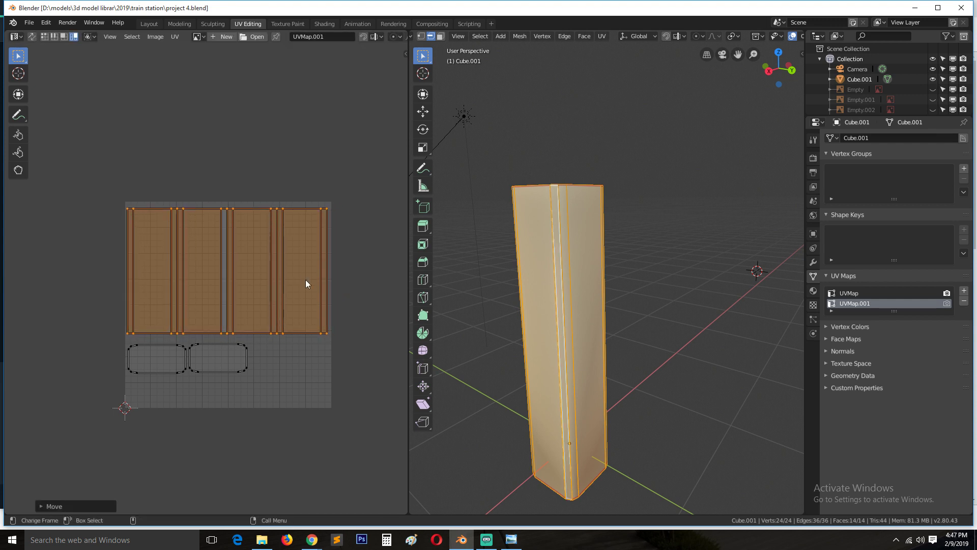
Move the cap islands straight up and return to object mode.
click(221, 362)
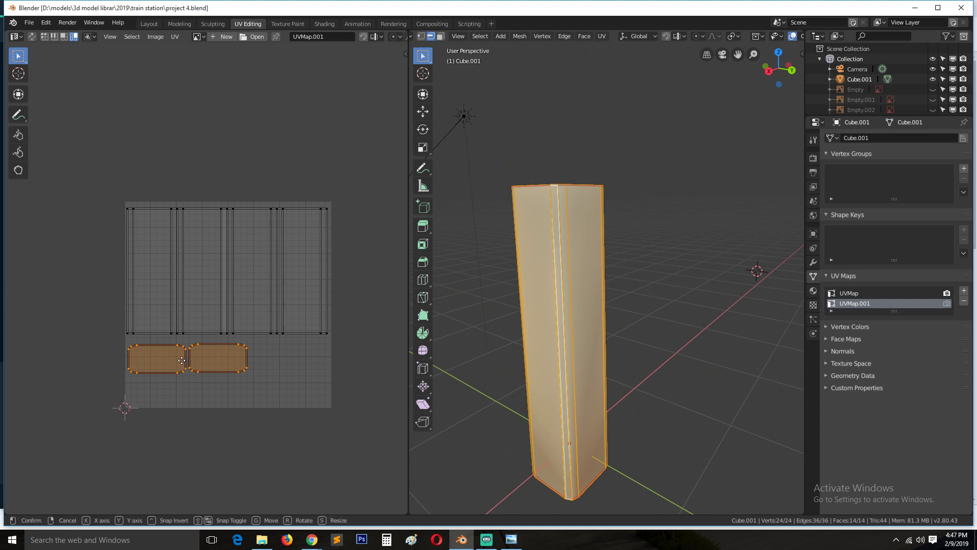
key(g)
key(y)
click(181, 353)
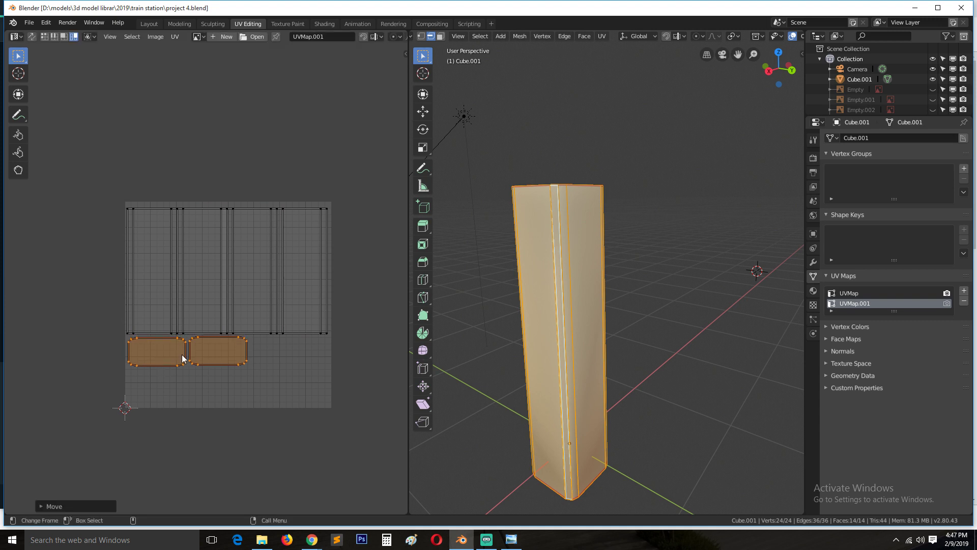
key(Tab)
Save the project and preview the pillar with material shading.
key(ctrl+s)
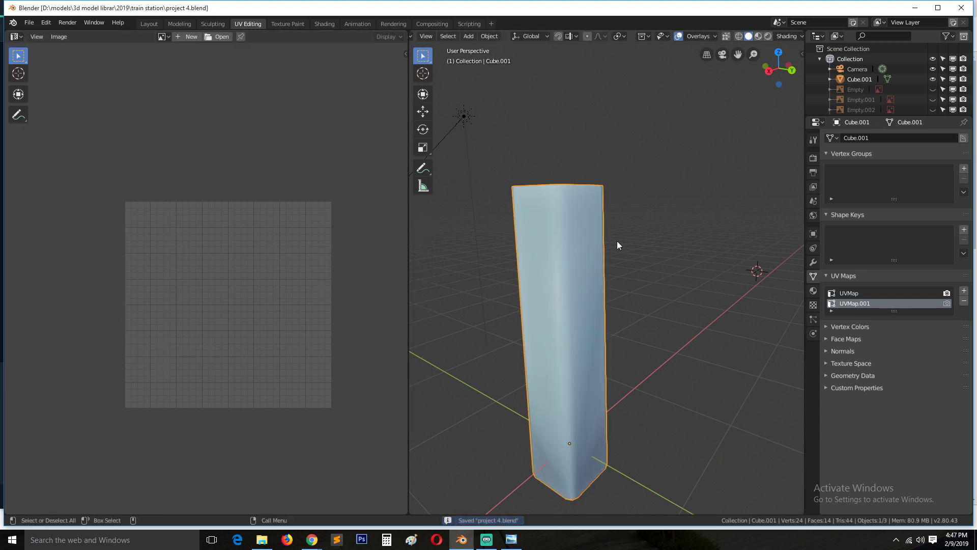
click(758, 37)
mouse_move(615, 253)
middle_down()
mouse_move(563, 216)
mouse_move(648, 261)
mouse_move(597, 249)
mouse_move(590, 257)
mouse_move(630, 259)
middle_up()
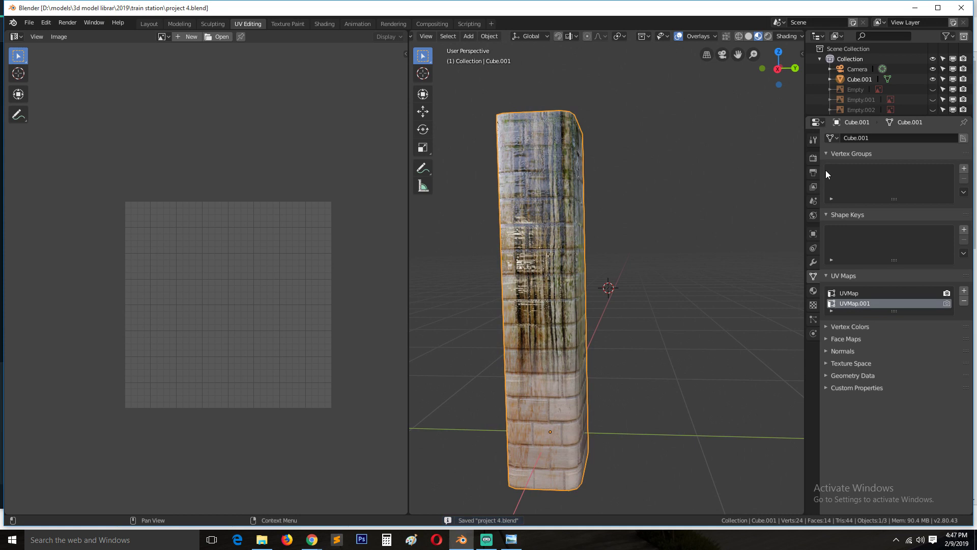
Set the render engine to Cycles and move to the Shading workspace.
click(813, 158)
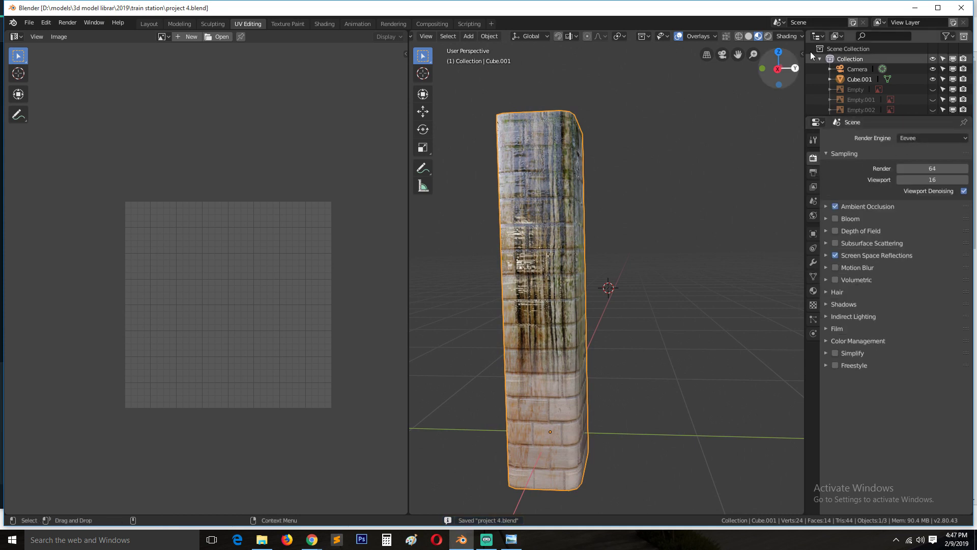
scroll(727, 65, down, 5)
scroll(732, 102, up, 3)
scroll(732, 117, up, 4)
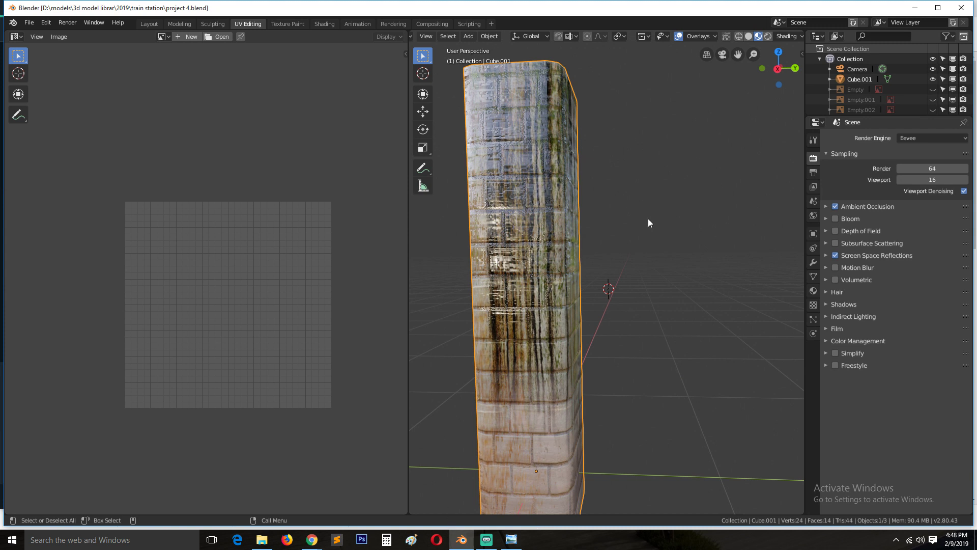
click(905, 138)
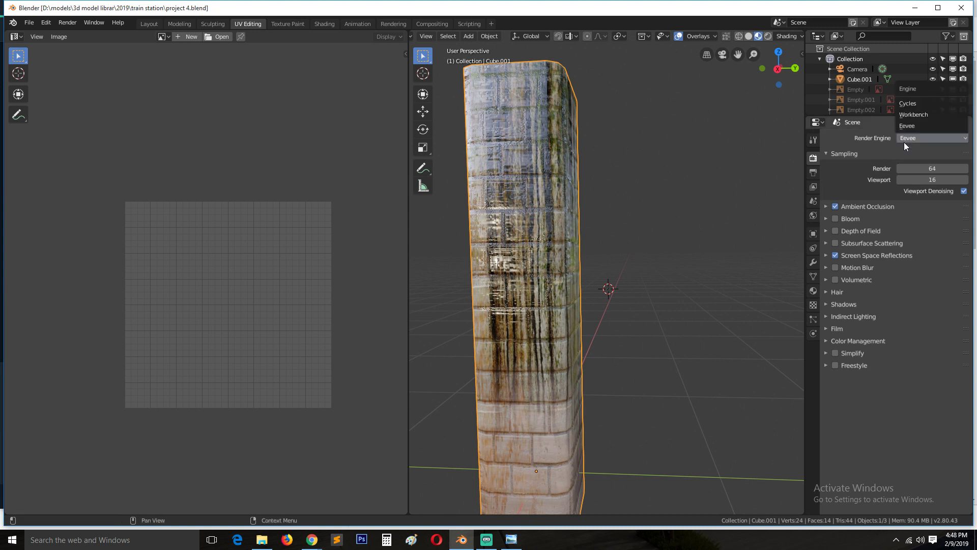
click(930, 132)
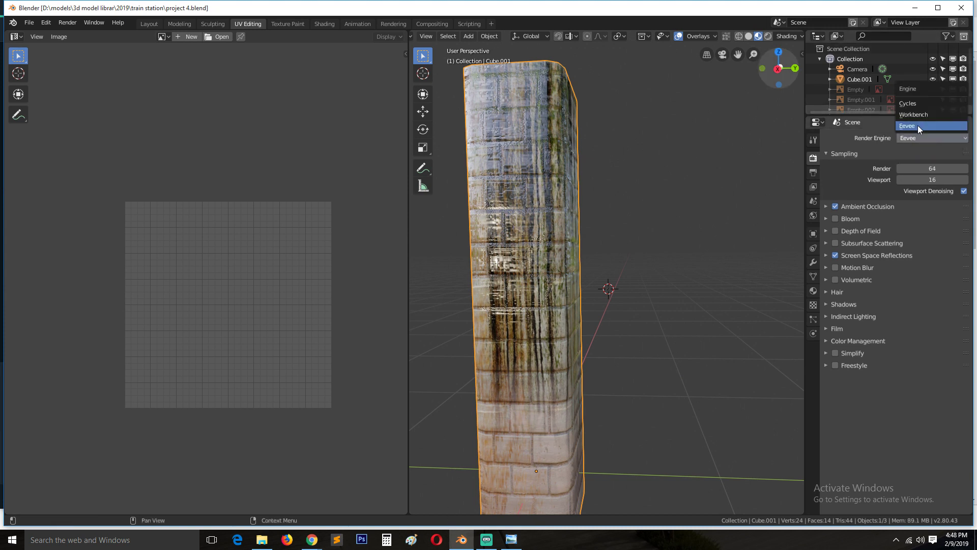
click(904, 100)
click(324, 24)
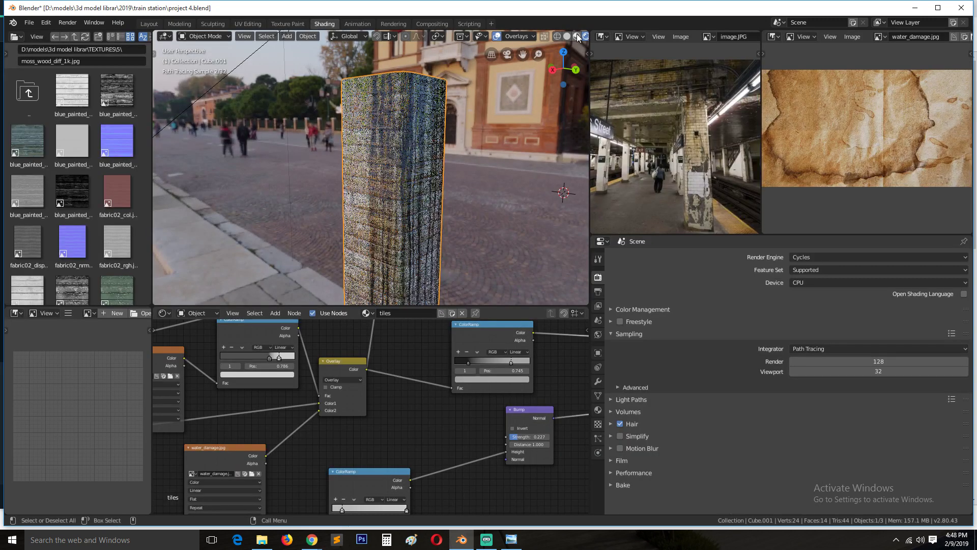
Switch the viewport to LookDev shading, collapse Sampling and expand the Bake settings.
click(576, 36)
scroll(507, 145, down, 3)
mouse_move(506, 148)
middle_down()
mouse_move(509, 168)
mouse_move(527, 153)
middle_up()
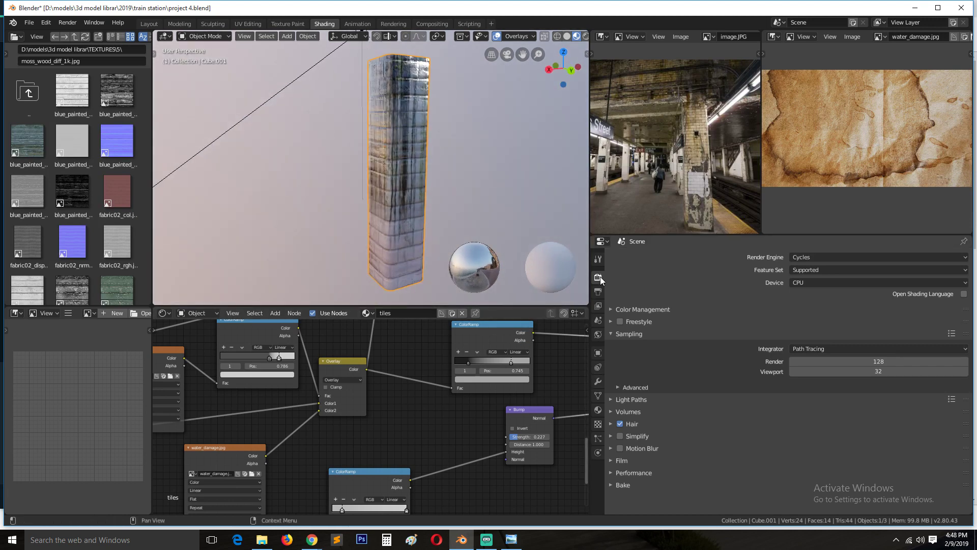
click(651, 334)
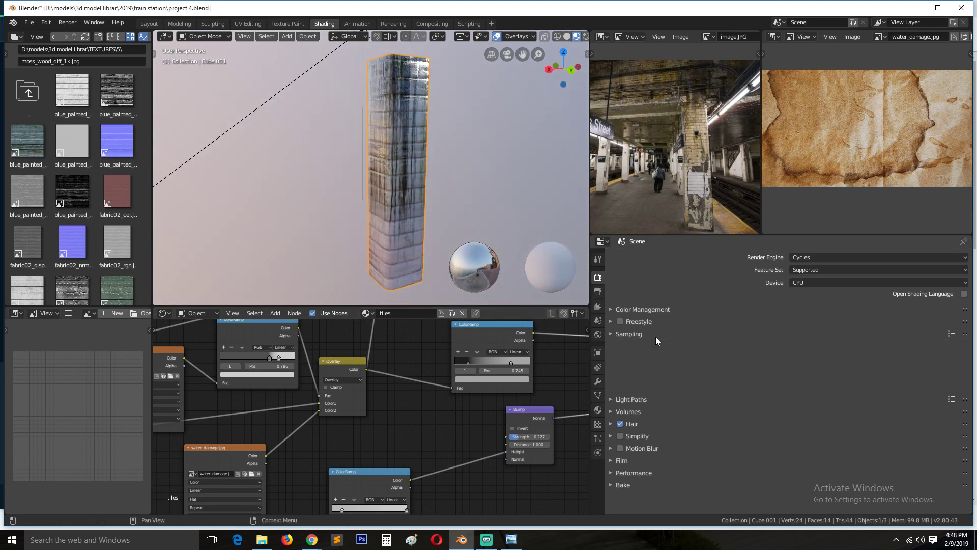
click(662, 430)
scroll(712, 438, down, 5)
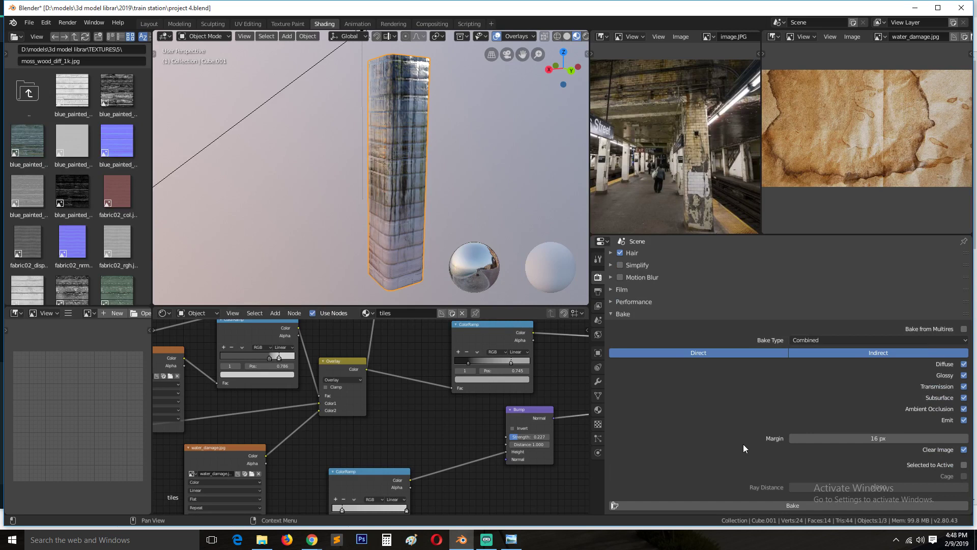
Set Bake Type to Diffuse with Direct and Indirect off, keeping only Color.
click(850, 342)
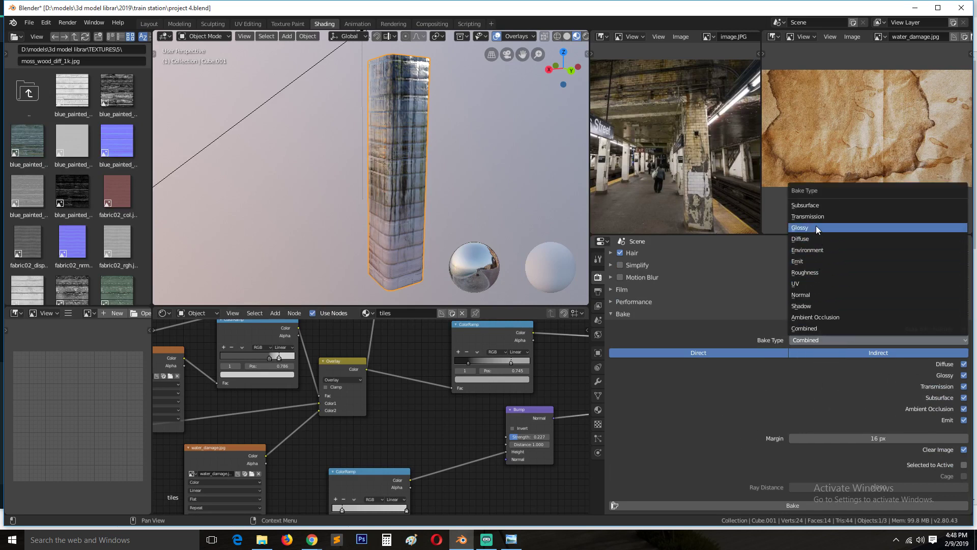
click(813, 238)
middle_drag(366, 276, 330, 225)
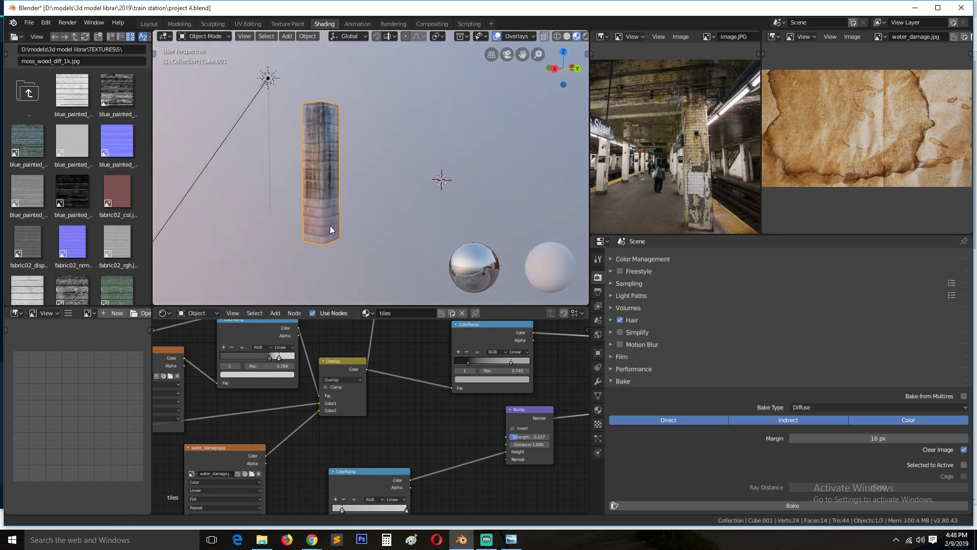
scroll(336, 228, up, 2)
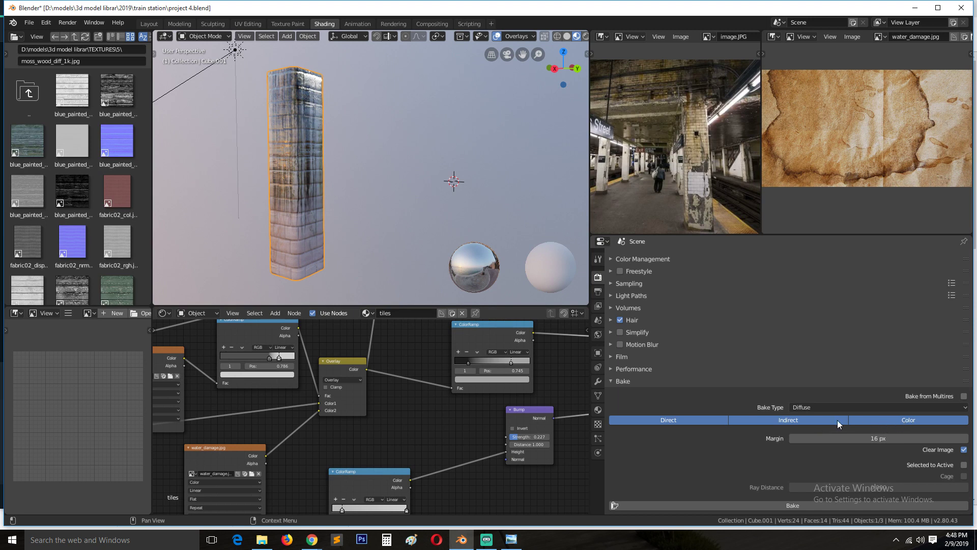
drag(838, 419, 693, 422)
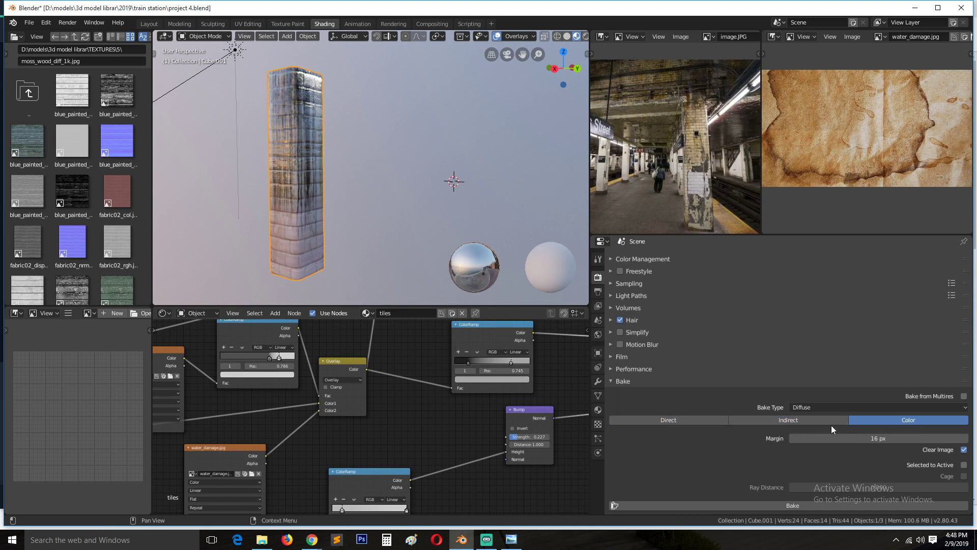
Orbit around the scene, select the light, then select the pillar to show its material nodes.
middle_drag(435, 228, 355, 185)
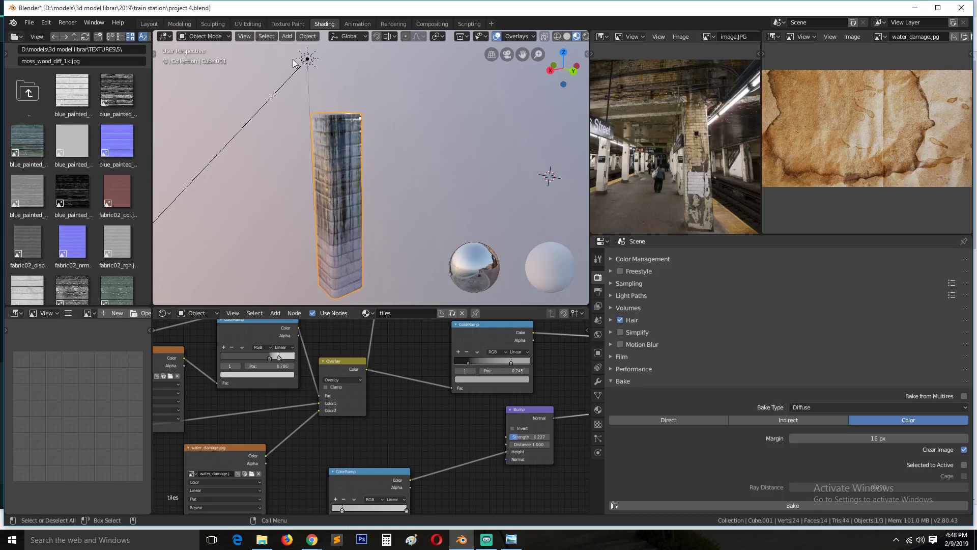
middle_drag(293, 63, 324, 104)
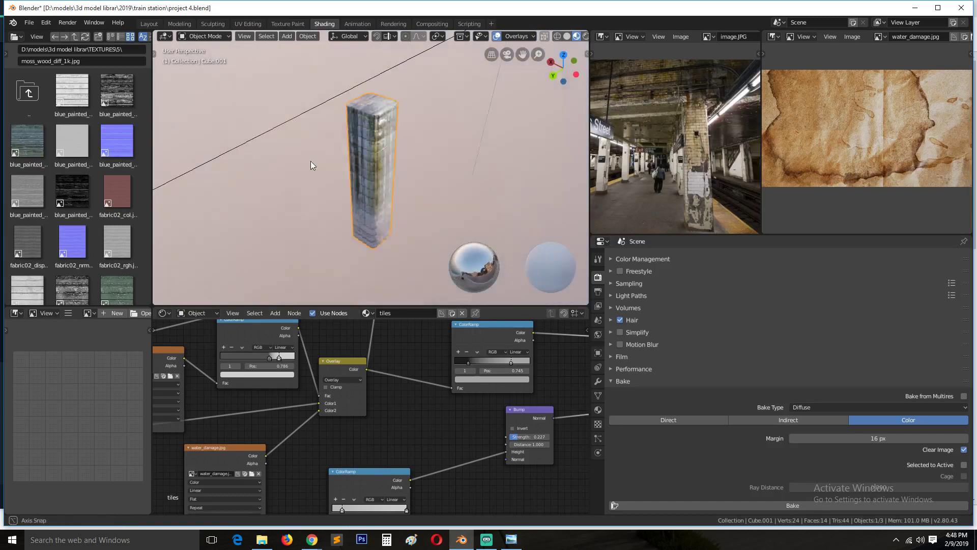
middle_drag(312, 165, 474, 83)
click(474, 84)
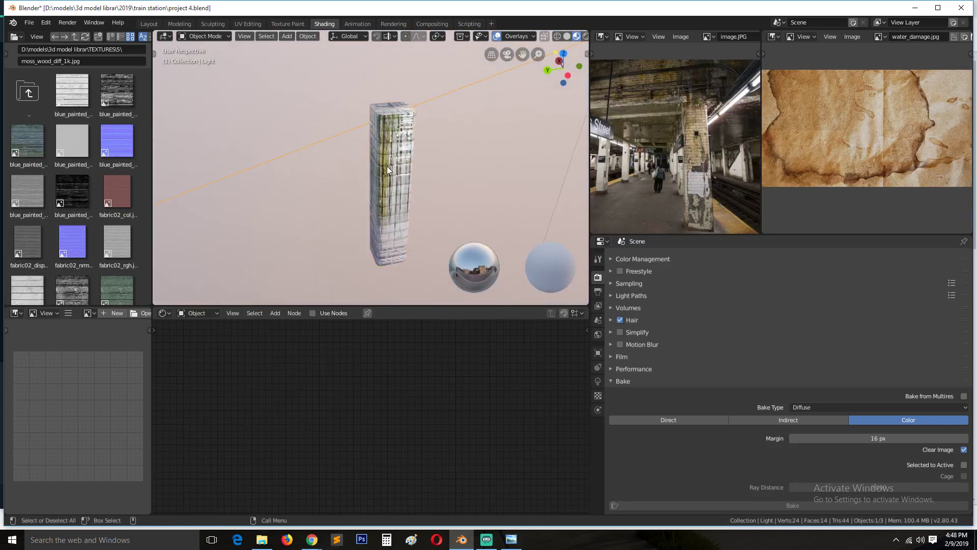
middle_drag(387, 166, 378, 216)
click(426, 103)
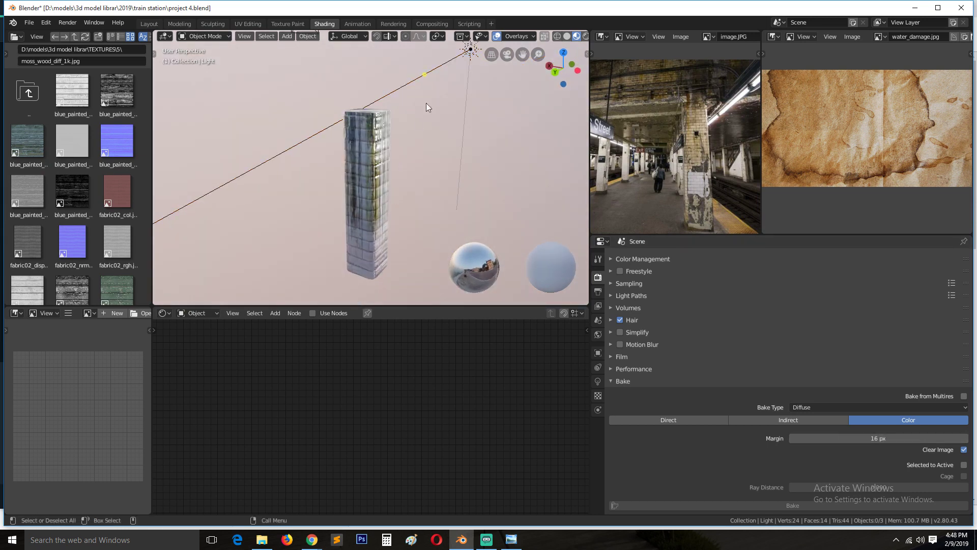
click(460, 59)
click(388, 195)
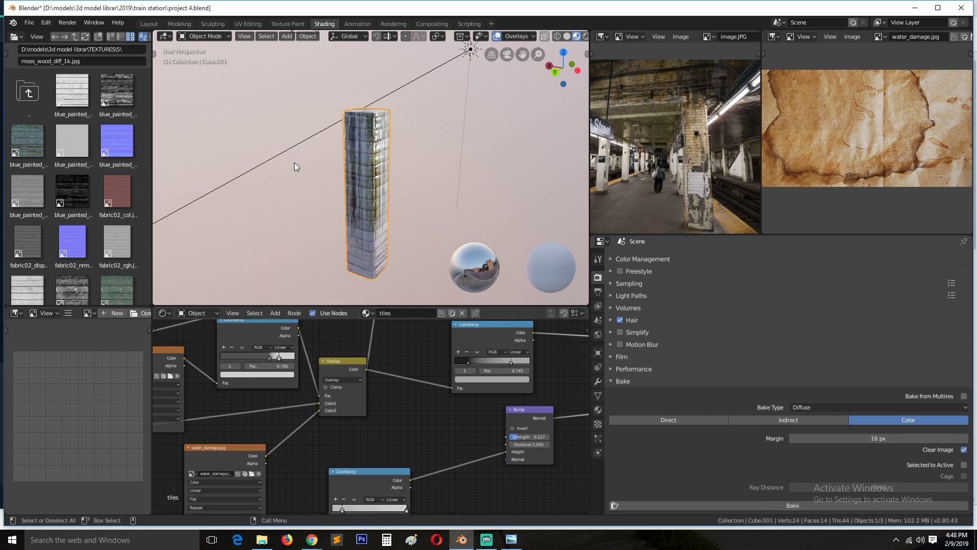
Add an Image Texture node in empty space of the pillar's material graph.
scroll(291, 402, down, 2)
middle_drag(290, 401, 569, 490)
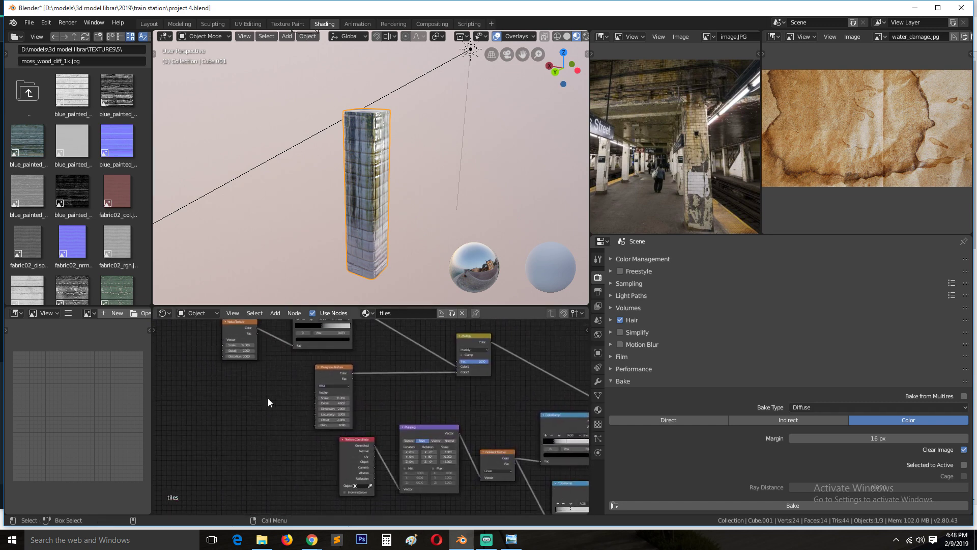
middle_drag(239, 413, 378, 400)
key(shift+a)
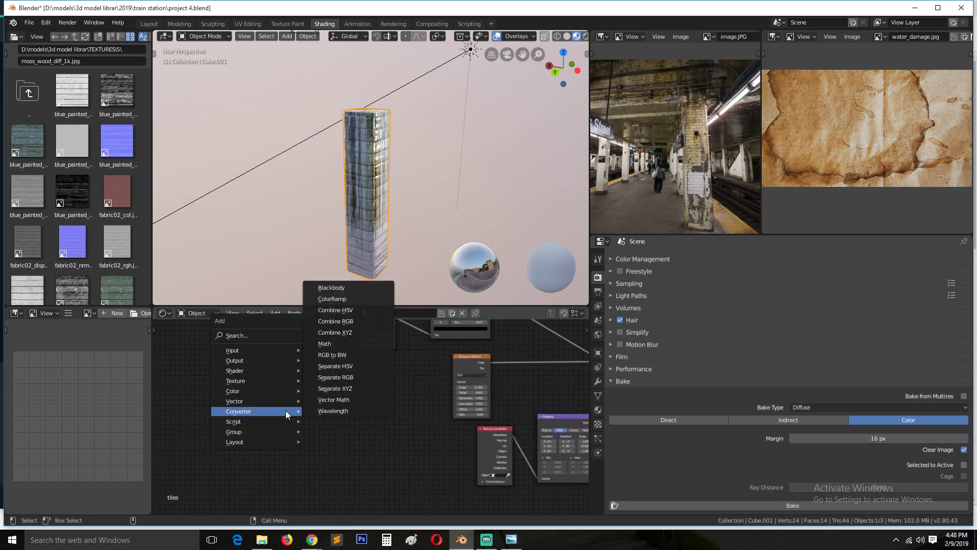
mouse_move(249, 384)
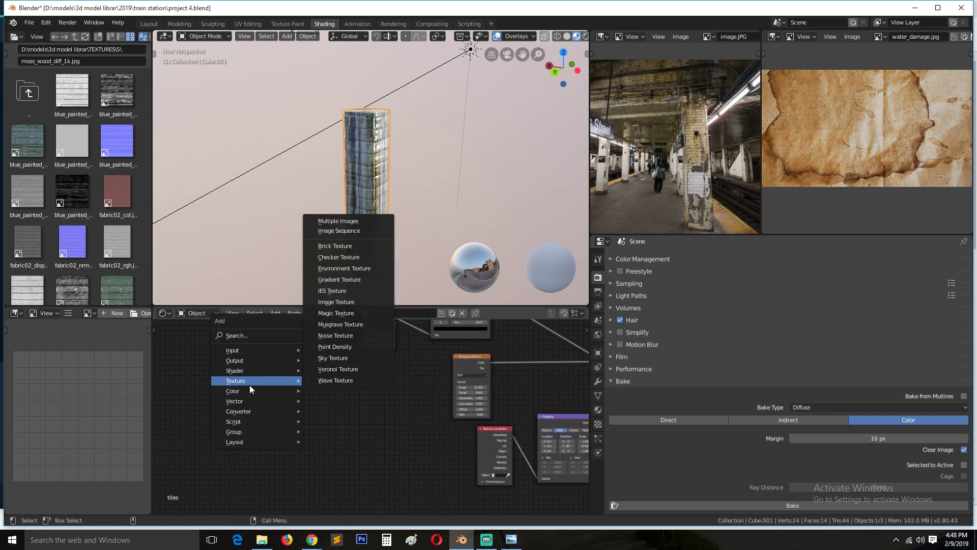
click(344, 301)
click(341, 398)
Give the node a new blank 1024×1024 image named 'color'.
click(321, 398)
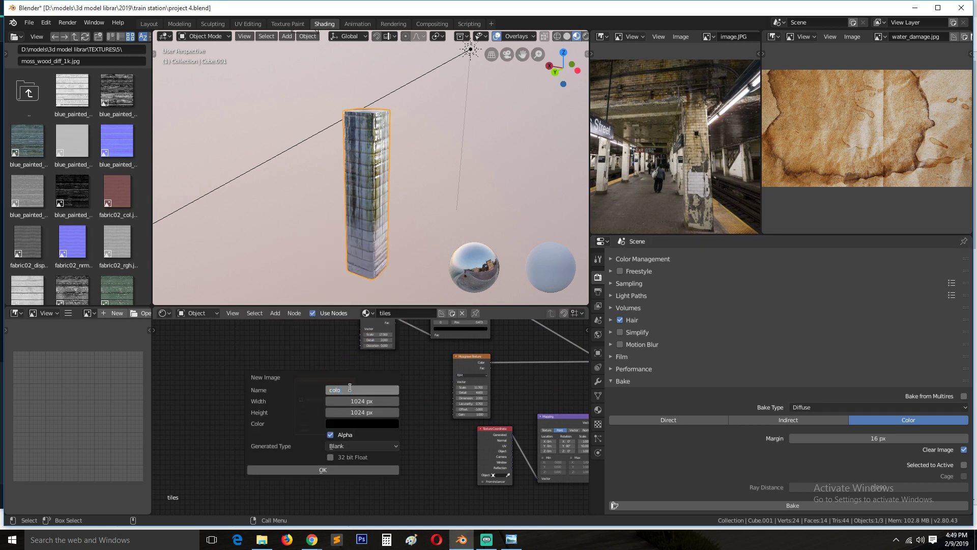
key(Return)
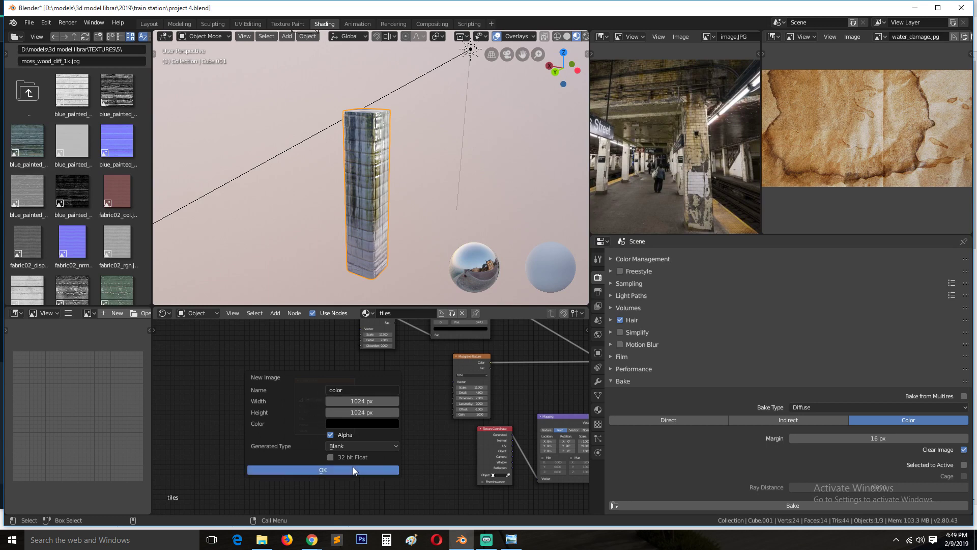
click(353, 467)
scroll(327, 395, up, 2)
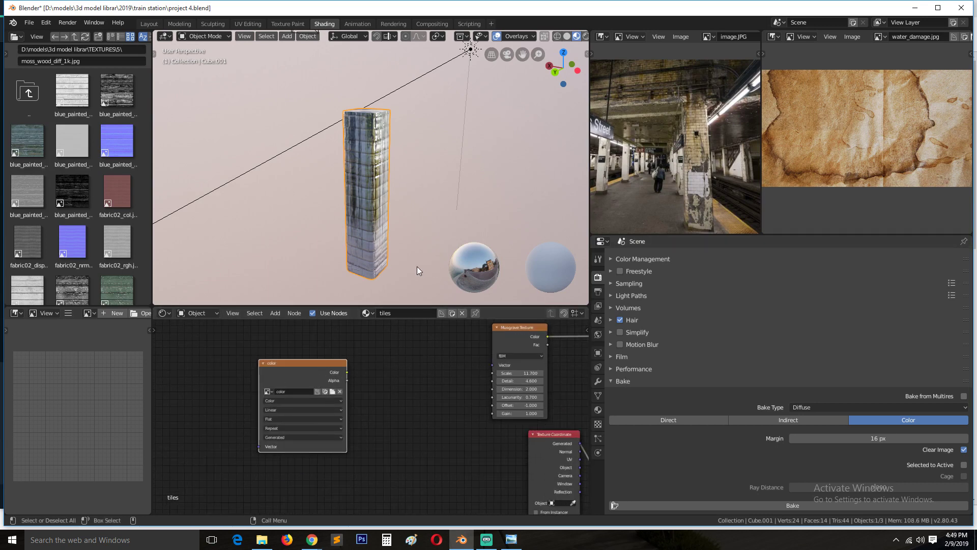
scroll(407, 249, up, 4)
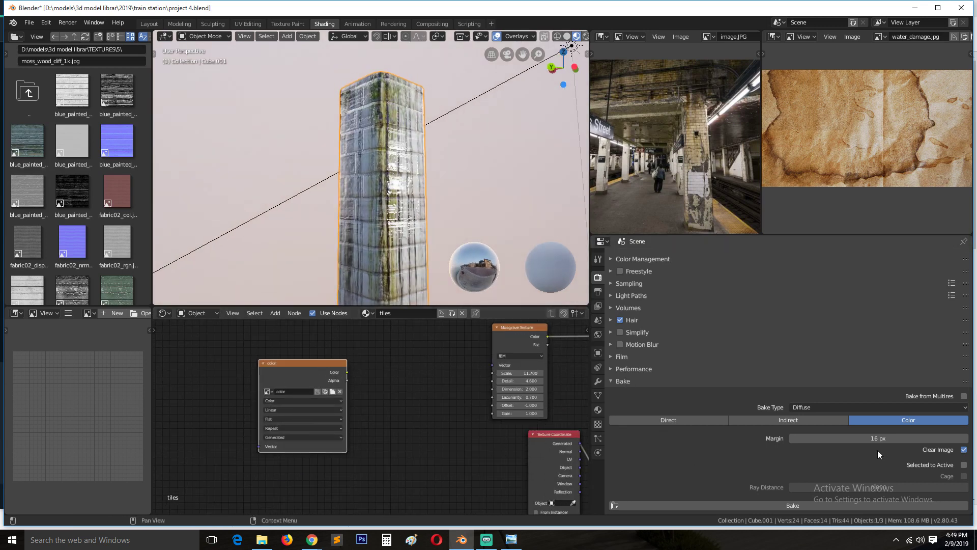
In UV Editing, split the 3D view, make the lower half a Shader Editor, and expand Bake settings.
click(245, 23)
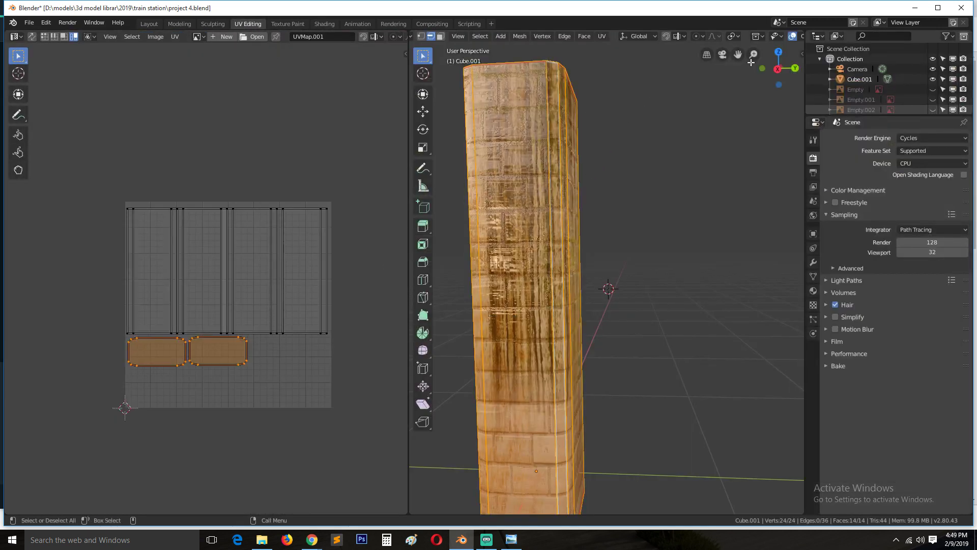
drag(802, 30, 433, 341)
click(423, 347)
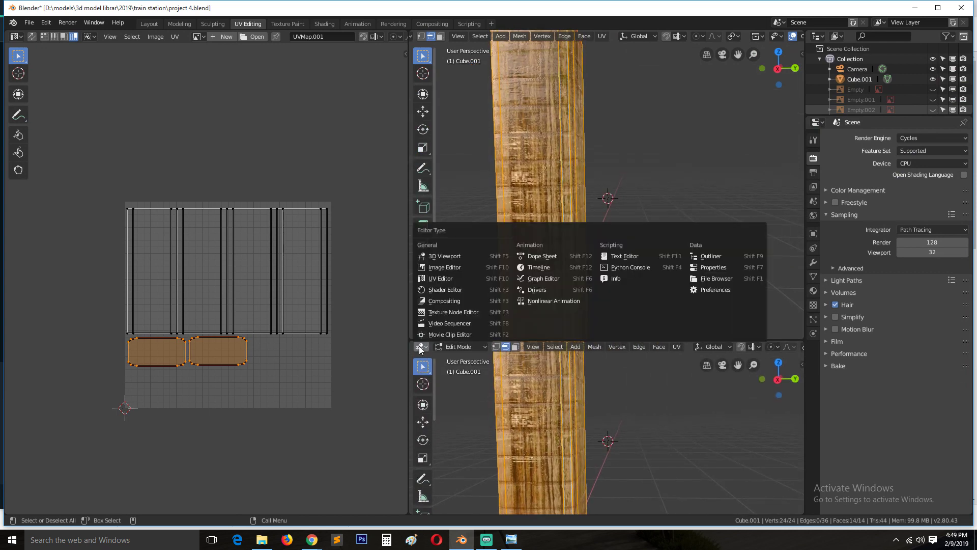
click(455, 301)
scroll(588, 444, down, 5)
middle_drag(488, 430, 418, 413)
scroll(557, 439, up, 4)
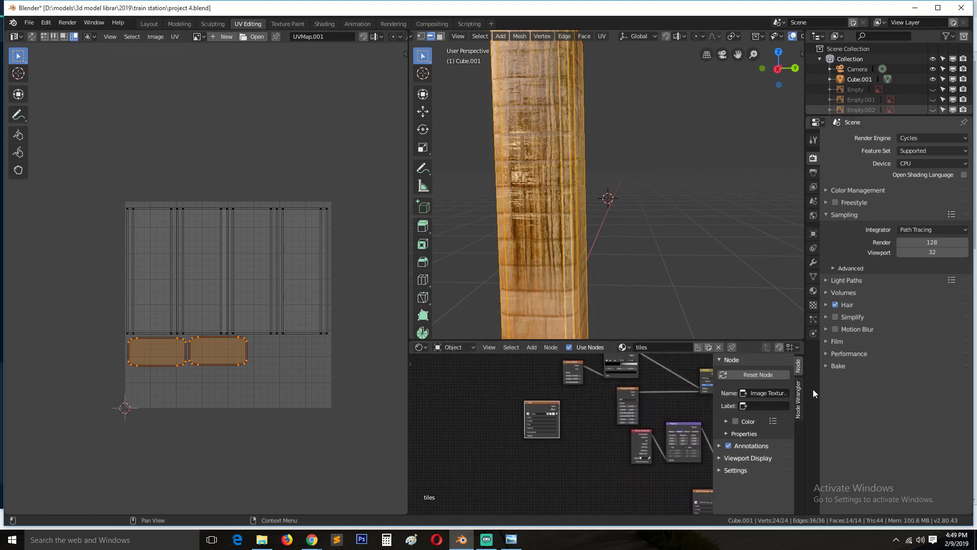
click(843, 370)
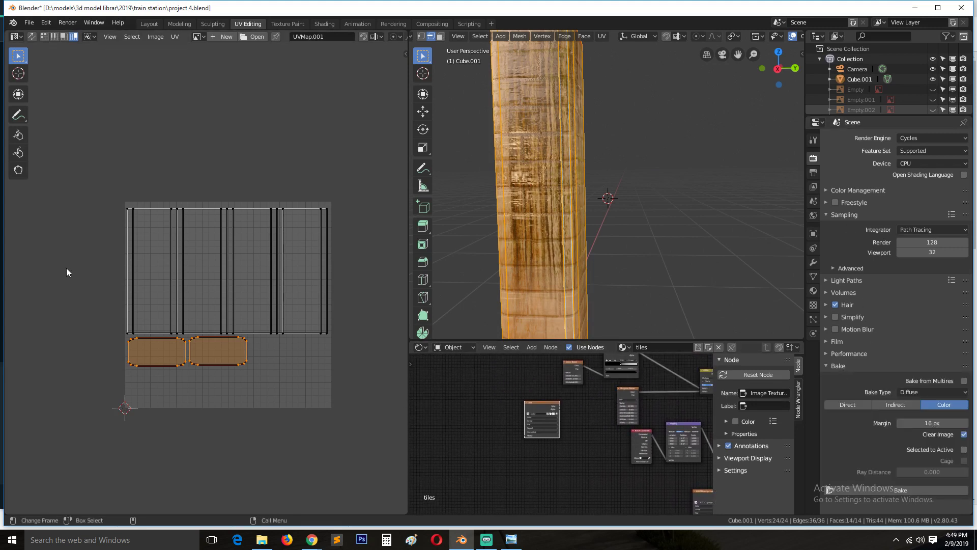
Display the 'color' image in the UV editor, start the bake, and return to Object Mode.
click(197, 37)
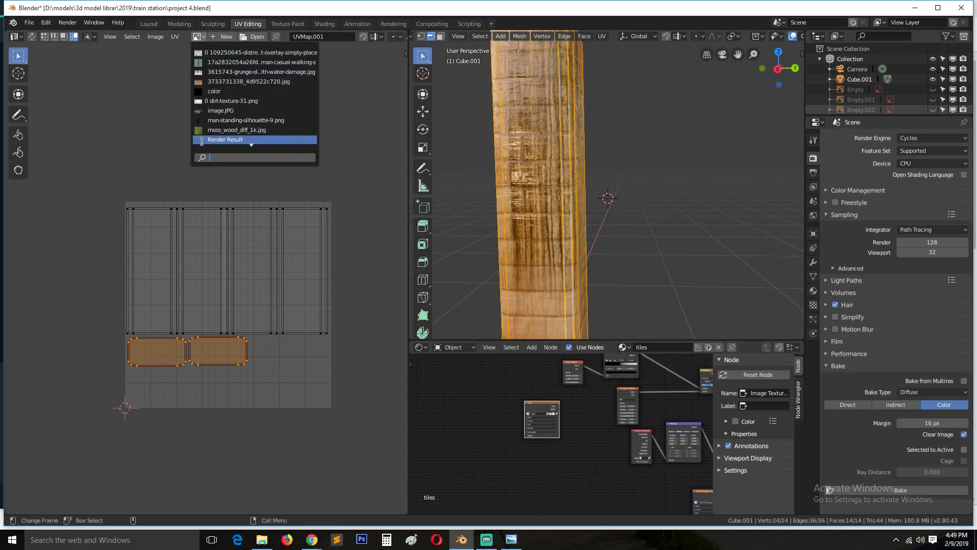
click(213, 92)
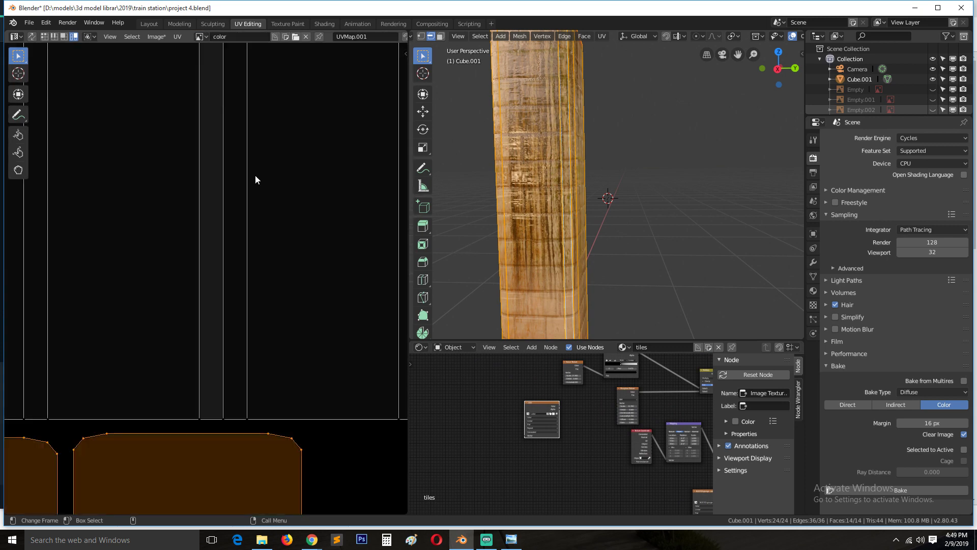
scroll(236, 257, down, 5)
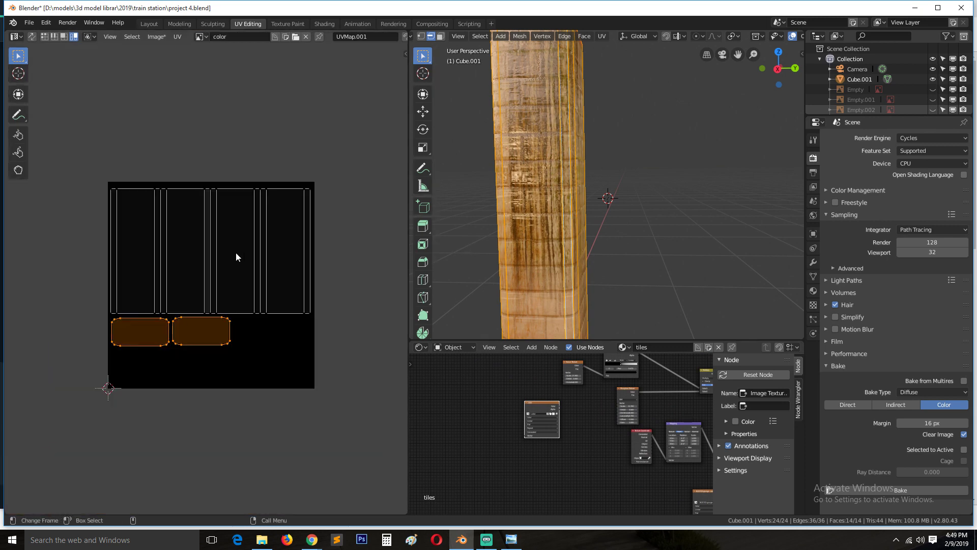
click(892, 490)
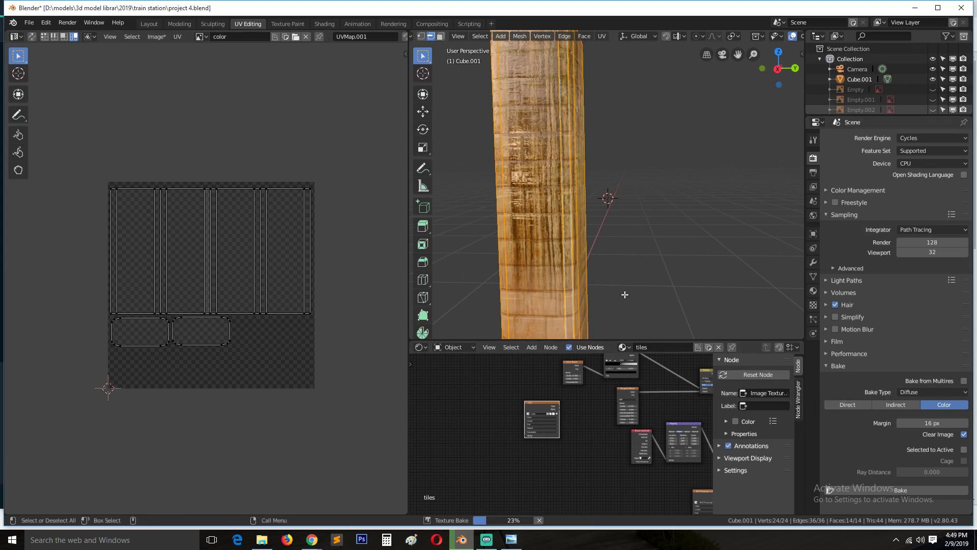
key(Tab)
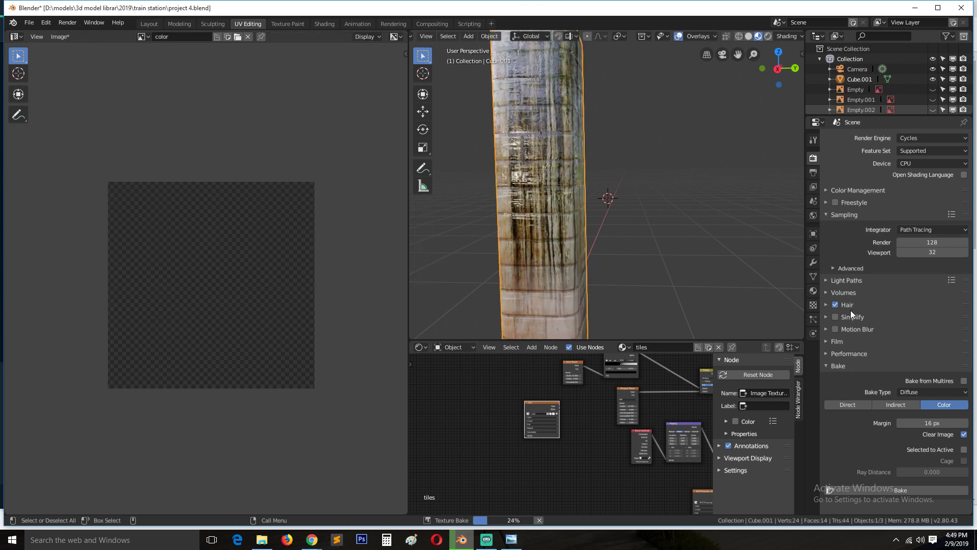